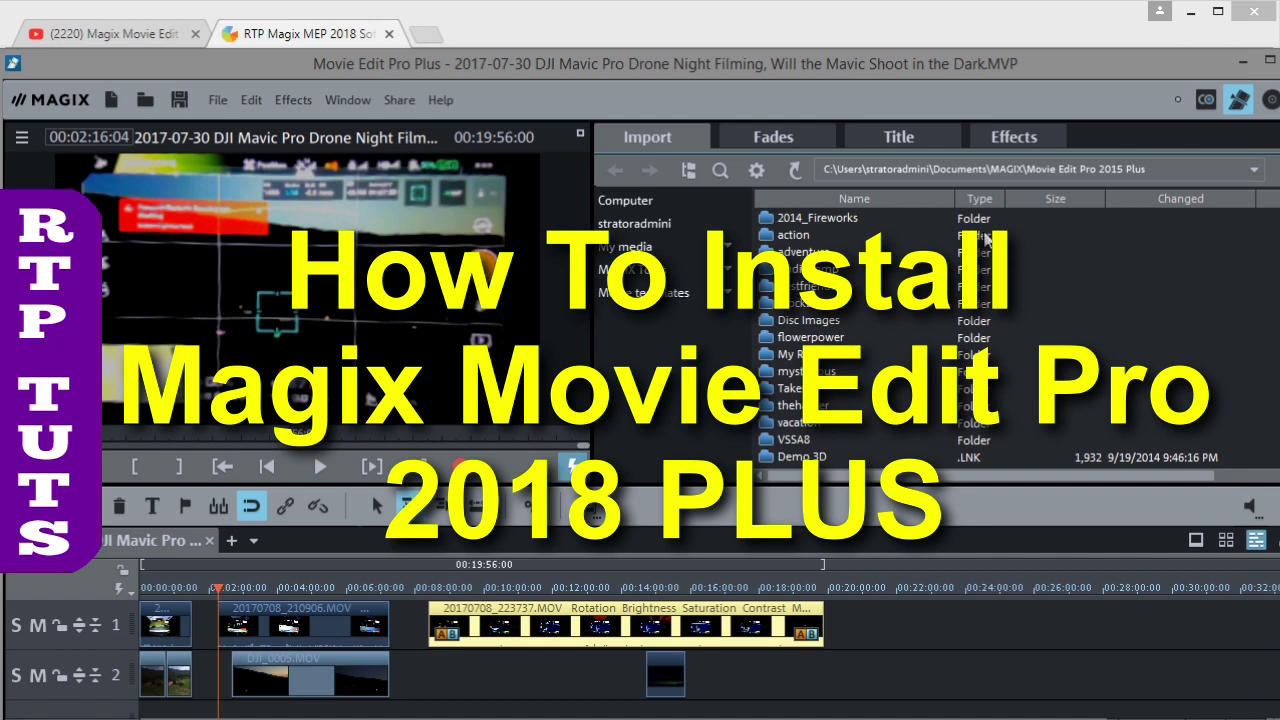
- Switch to the YouTube tab showing the Magix Movie Edit Pro 2018 Giveaway Free License video
left_click(122, 36)
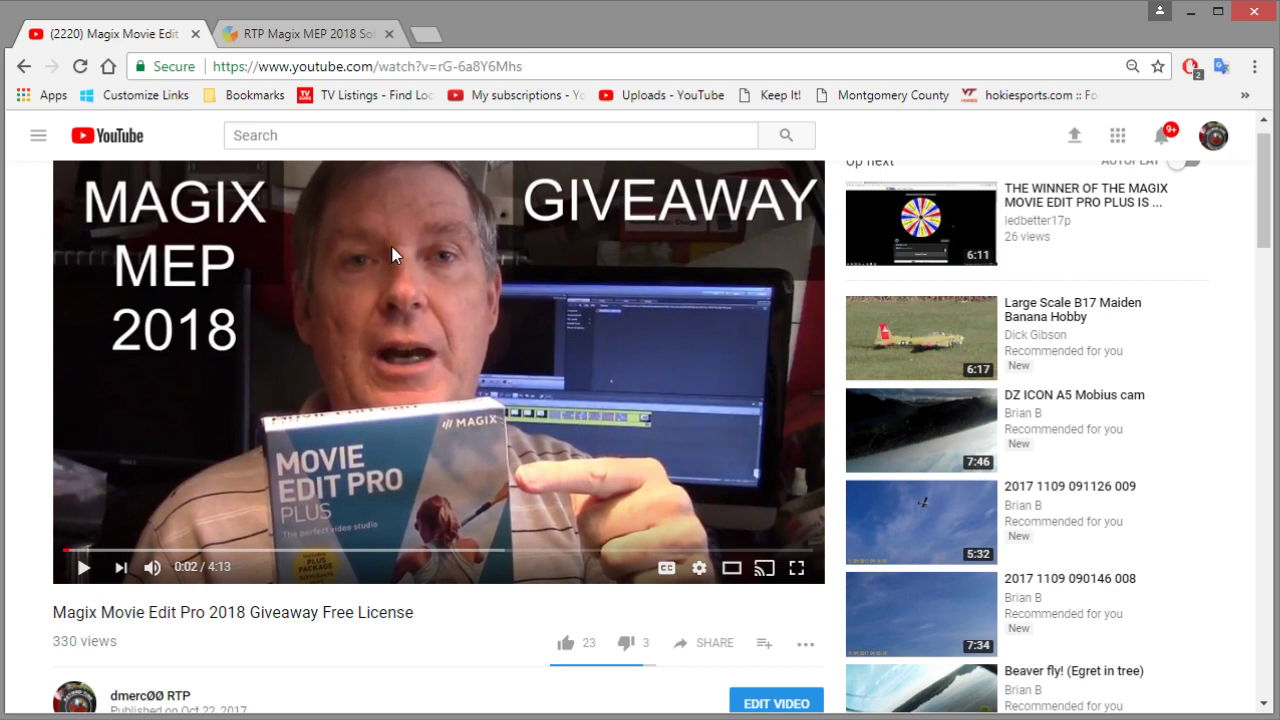
- Open the RTP Magix MEP 2018 giveaway entry page on gleam.io
left_click(315, 34)
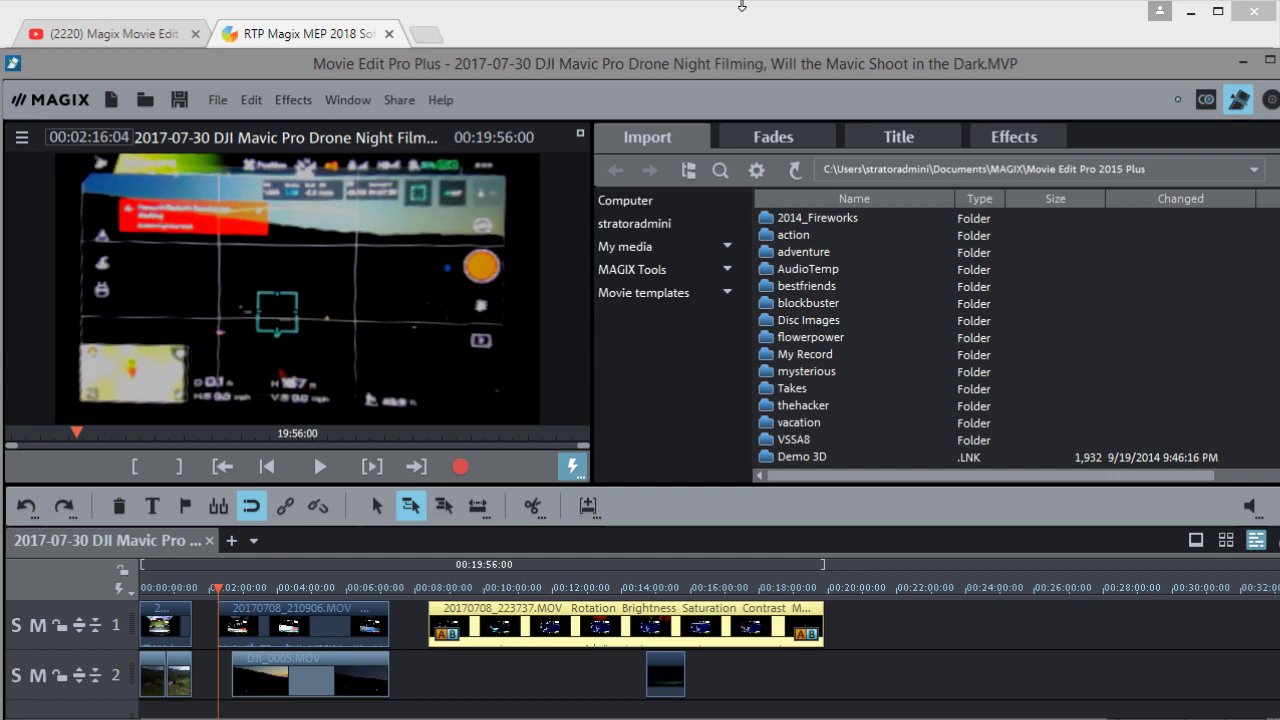
- Show the clip's Position/Size effect settings in the media pool's Effects tab
left_click(1004, 141)
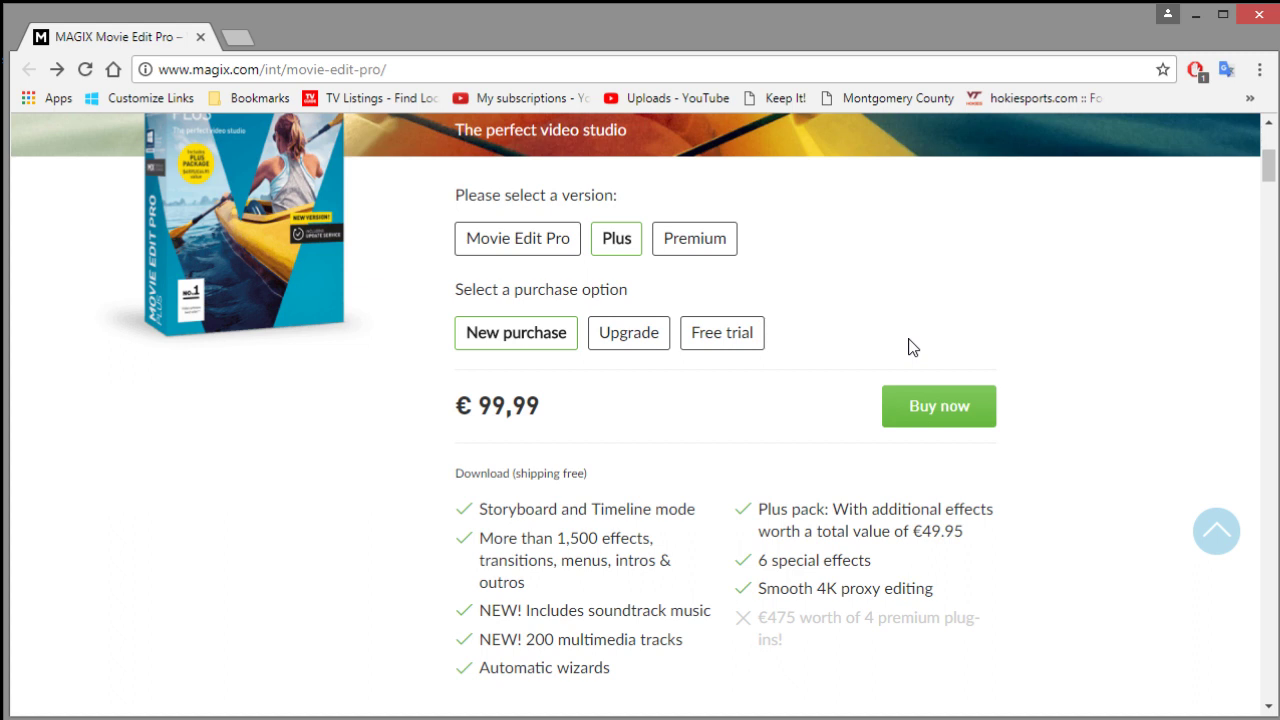
- Select the Plus edition as a free trial and proceed to its download
left_click(618, 240)
left_click(722, 336)
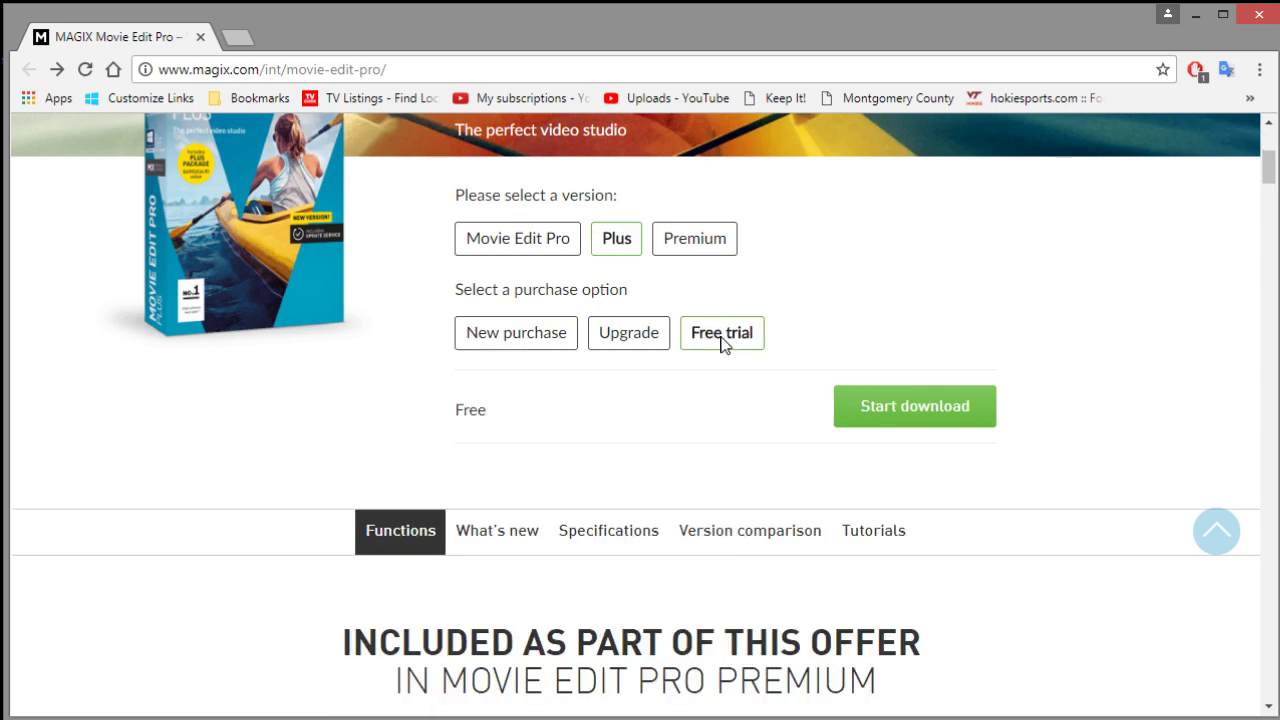
left_click(897, 412)
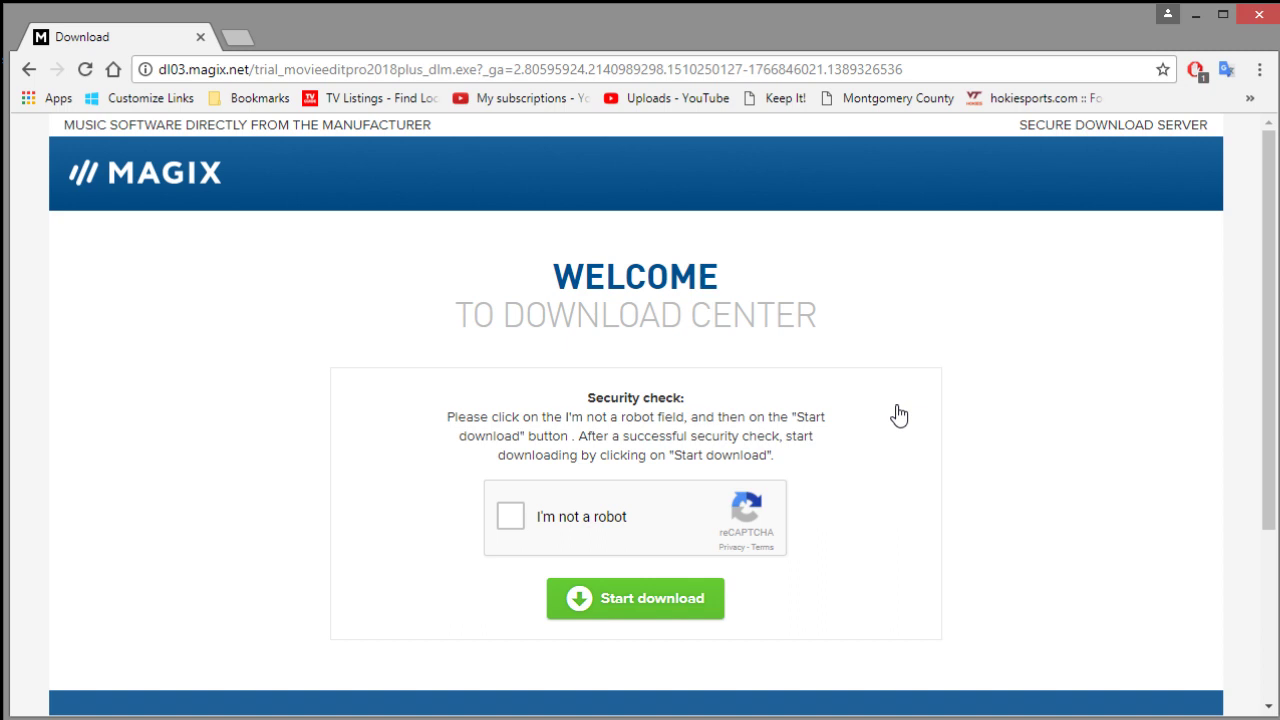
- Pass the I'm not a robot check and start the trial installer download
left_click(511, 513)
left_click(640, 606)
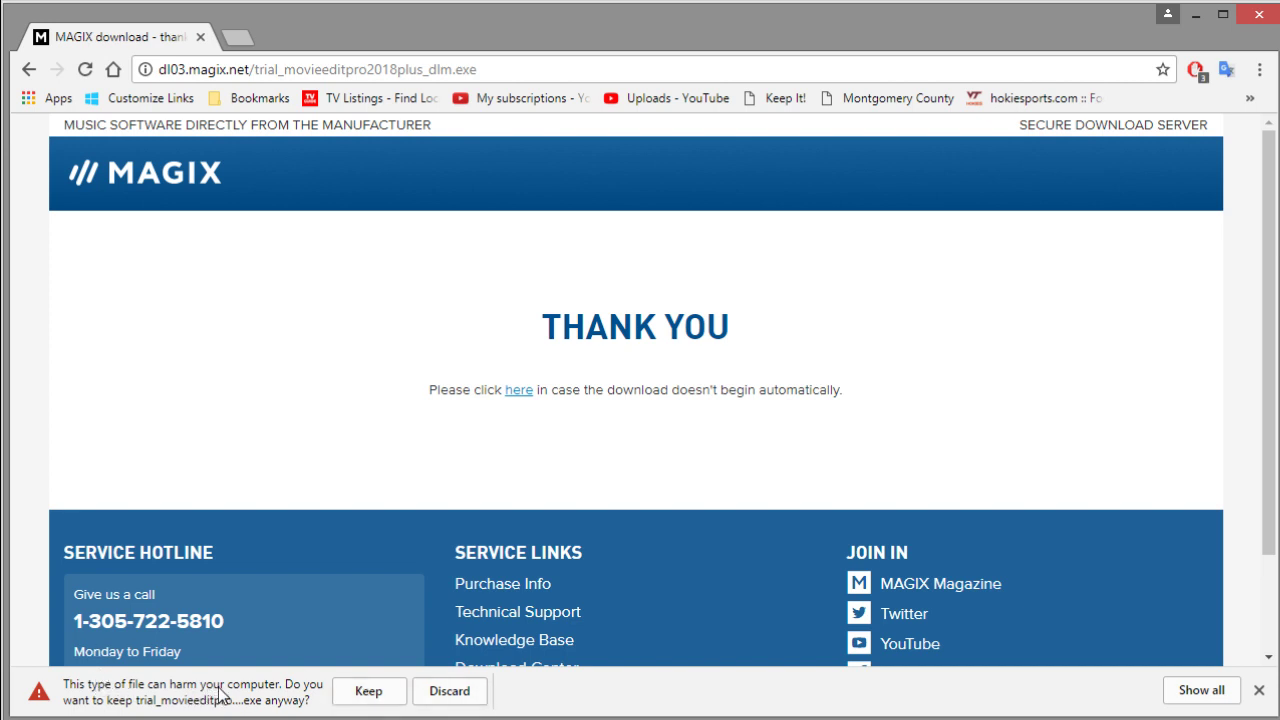
- Keep the downloaded trial installer despite the warning and show it in its Downloads folder
left_click(370, 694)
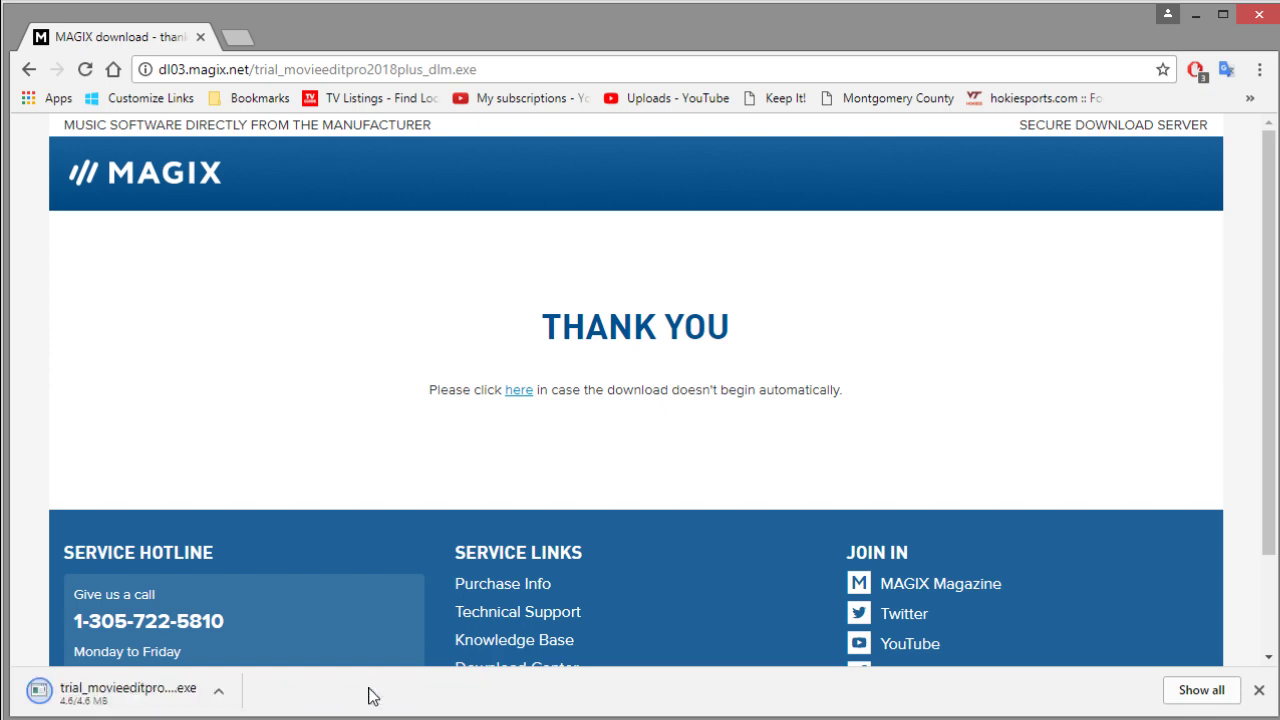
left_click_drag(355, 713, 397, 543)
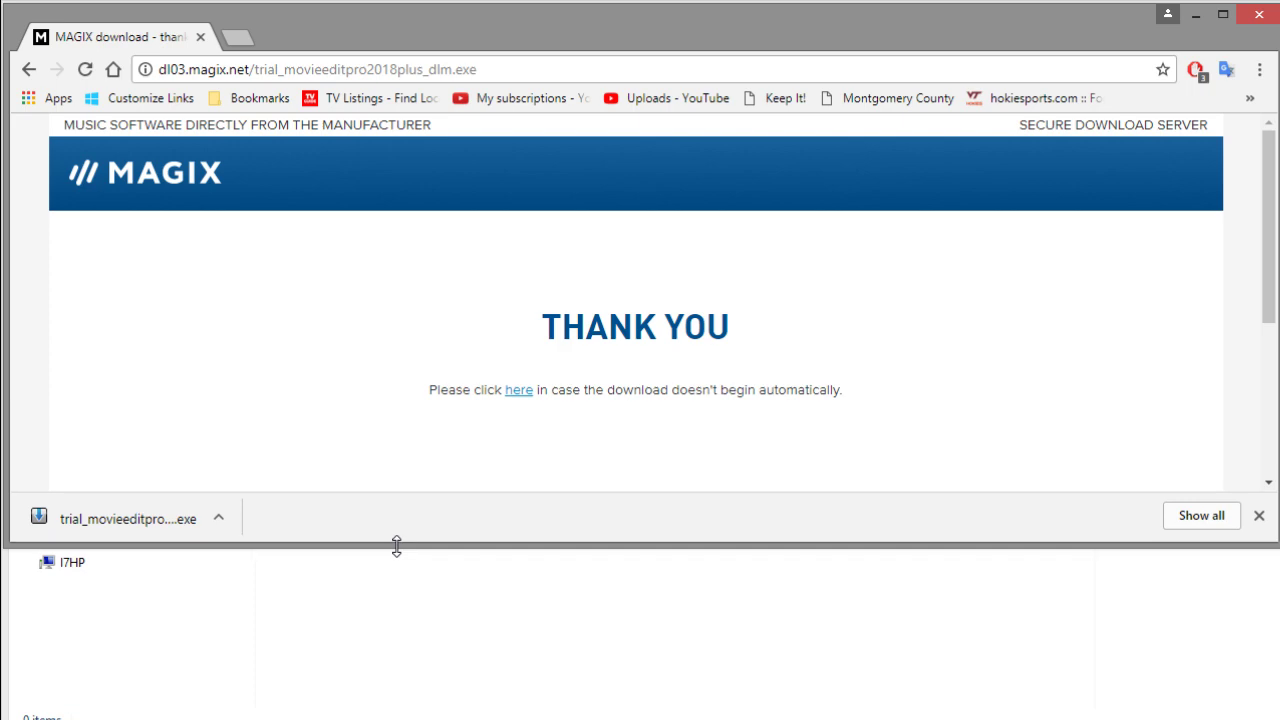
left_click(219, 520)
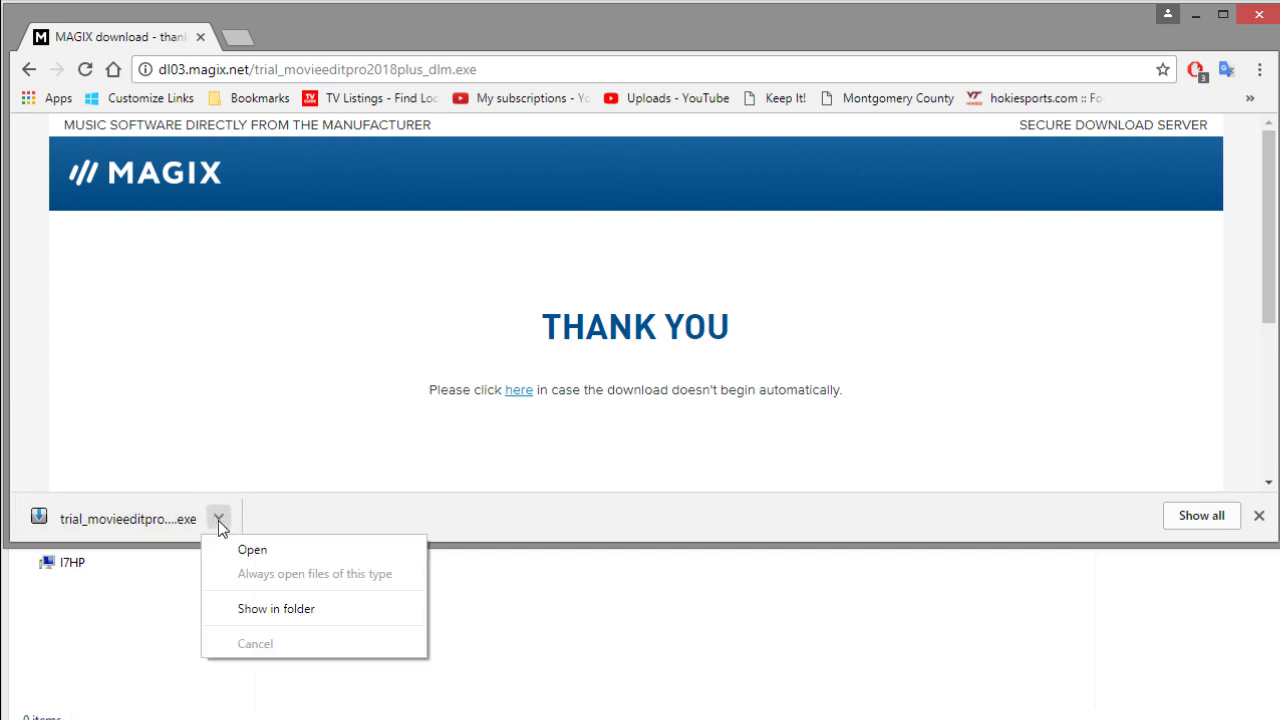
left_click(262, 608)
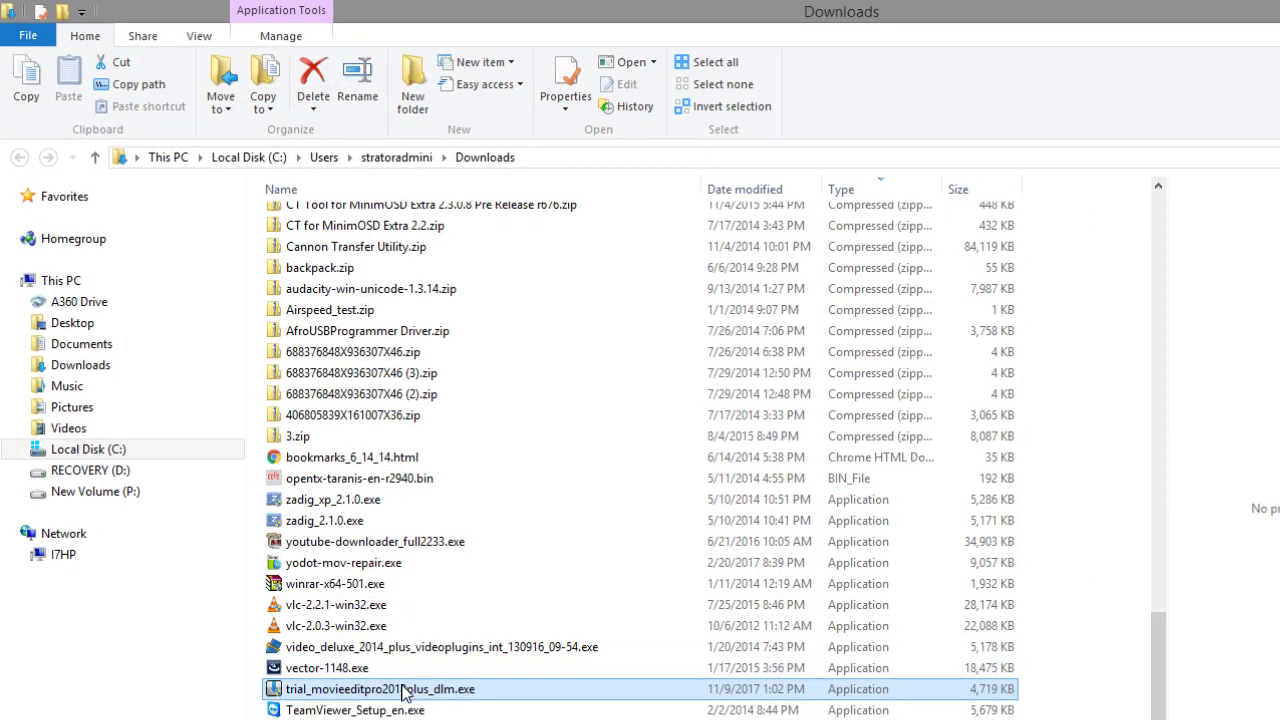
- Move trial_movieeditpro2018plus_dlm.exe from Downloads into the Magix 2018 Install folder
right_click(405, 690)
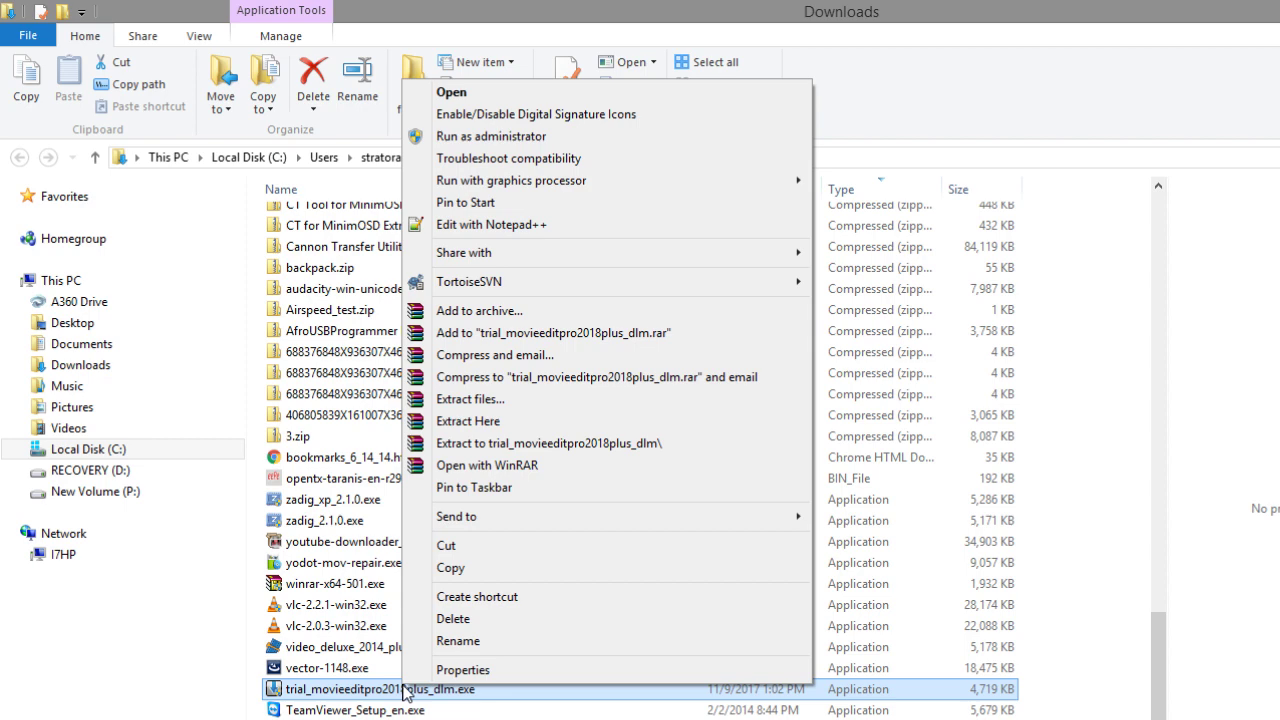
left_click(465, 548)
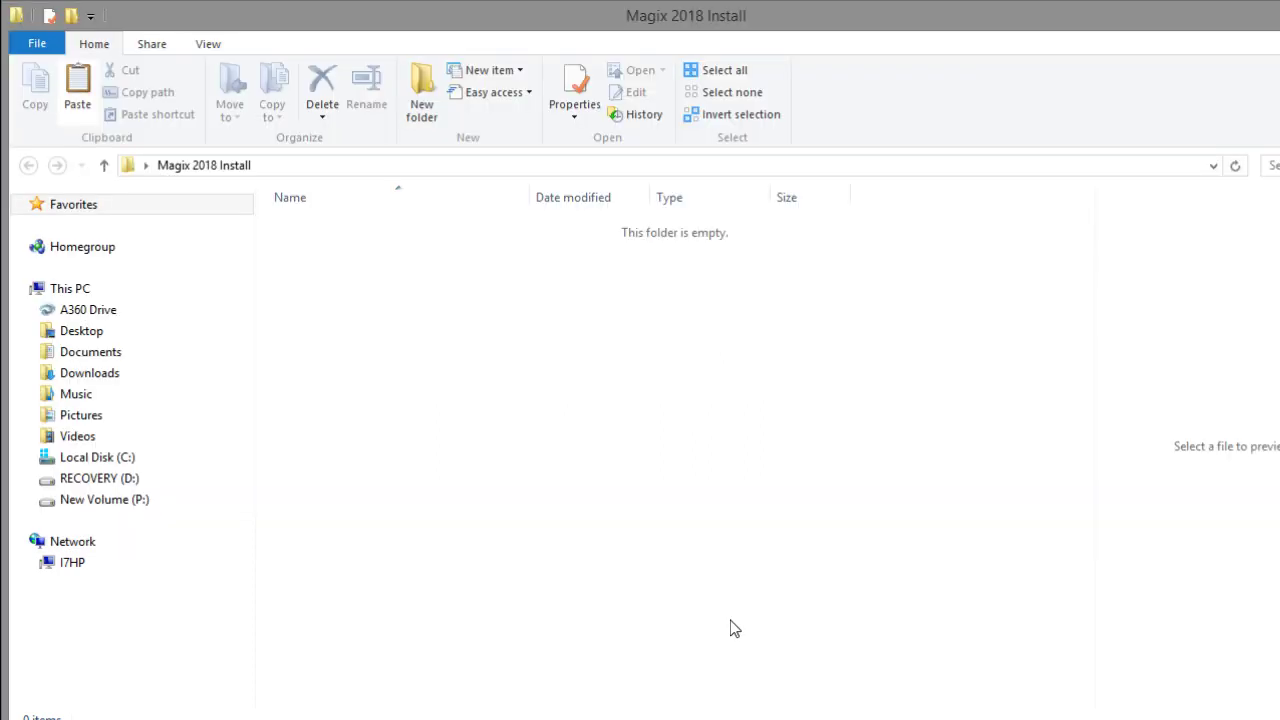
right_click(459, 386)
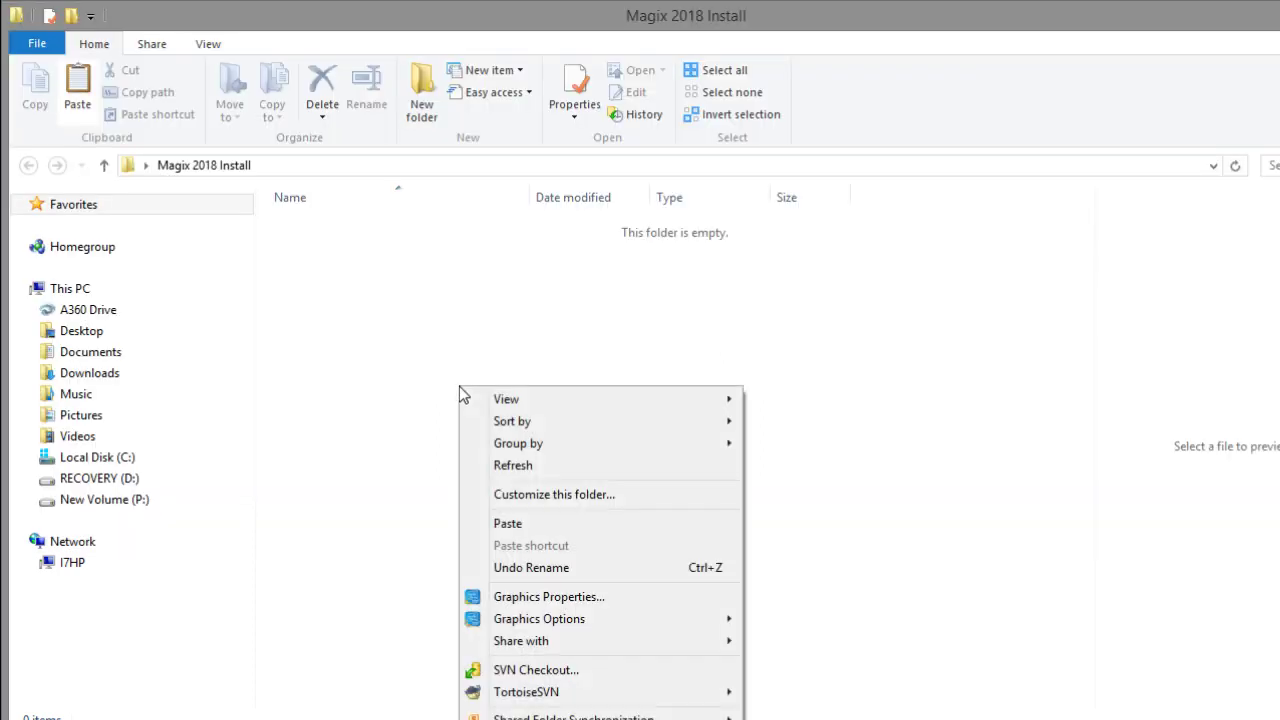
left_click(511, 521)
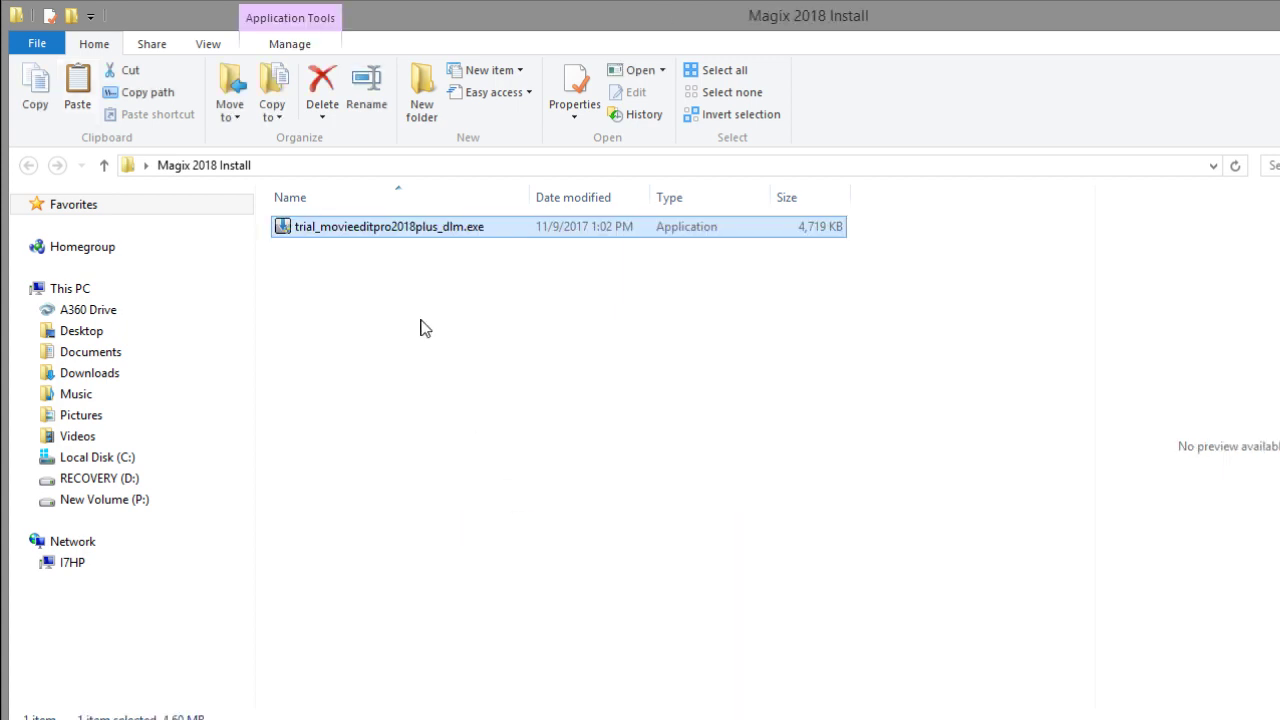
left_click(405, 265)
left_click(399, 236)
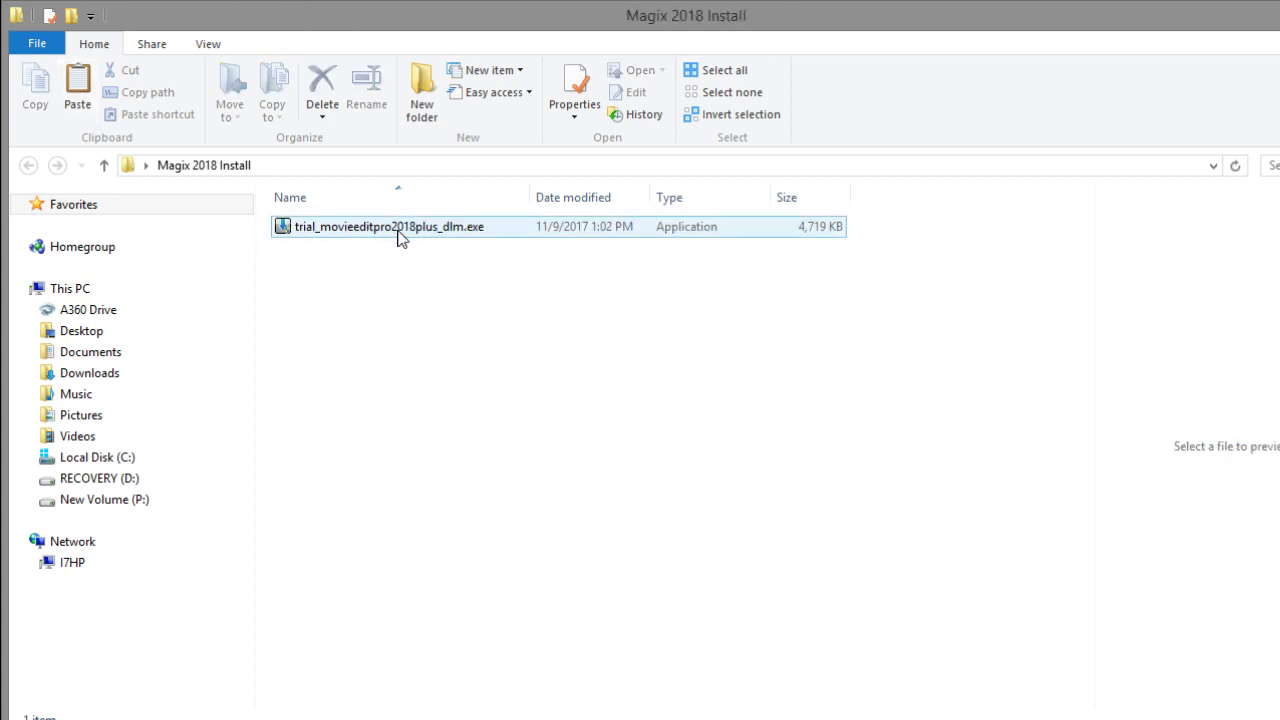
left_click(378, 298)
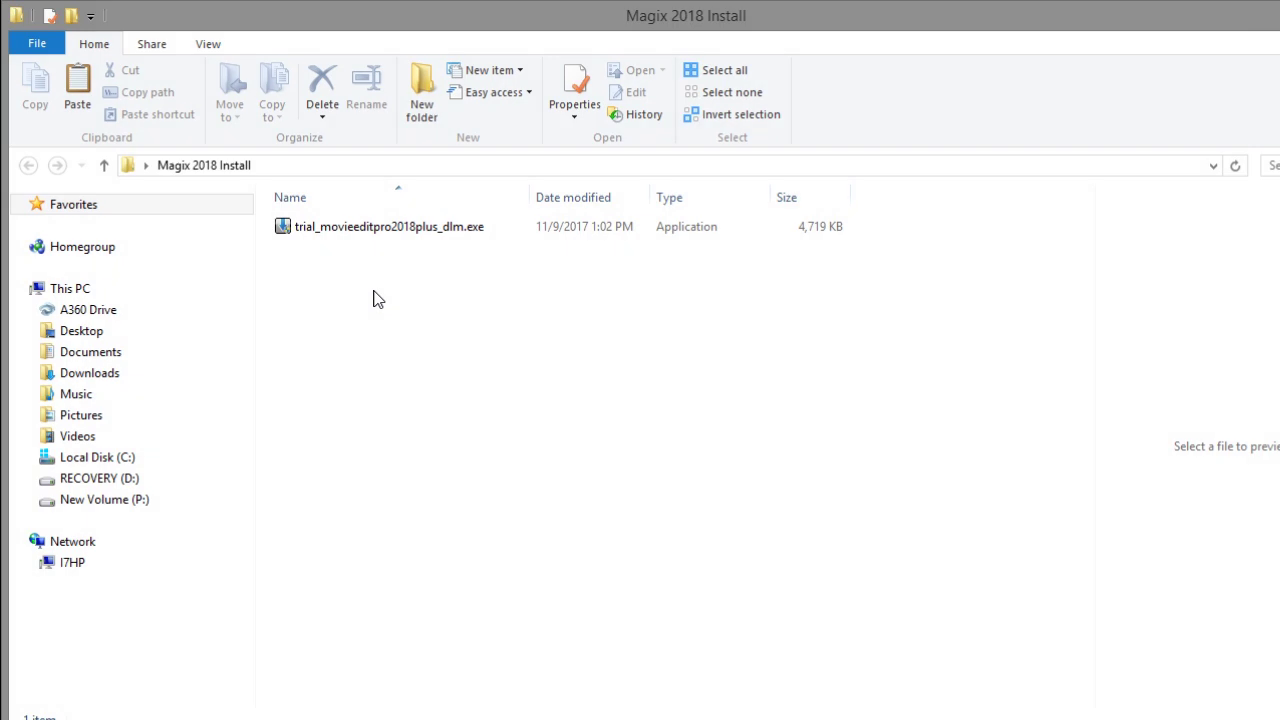
left_click(368, 230)
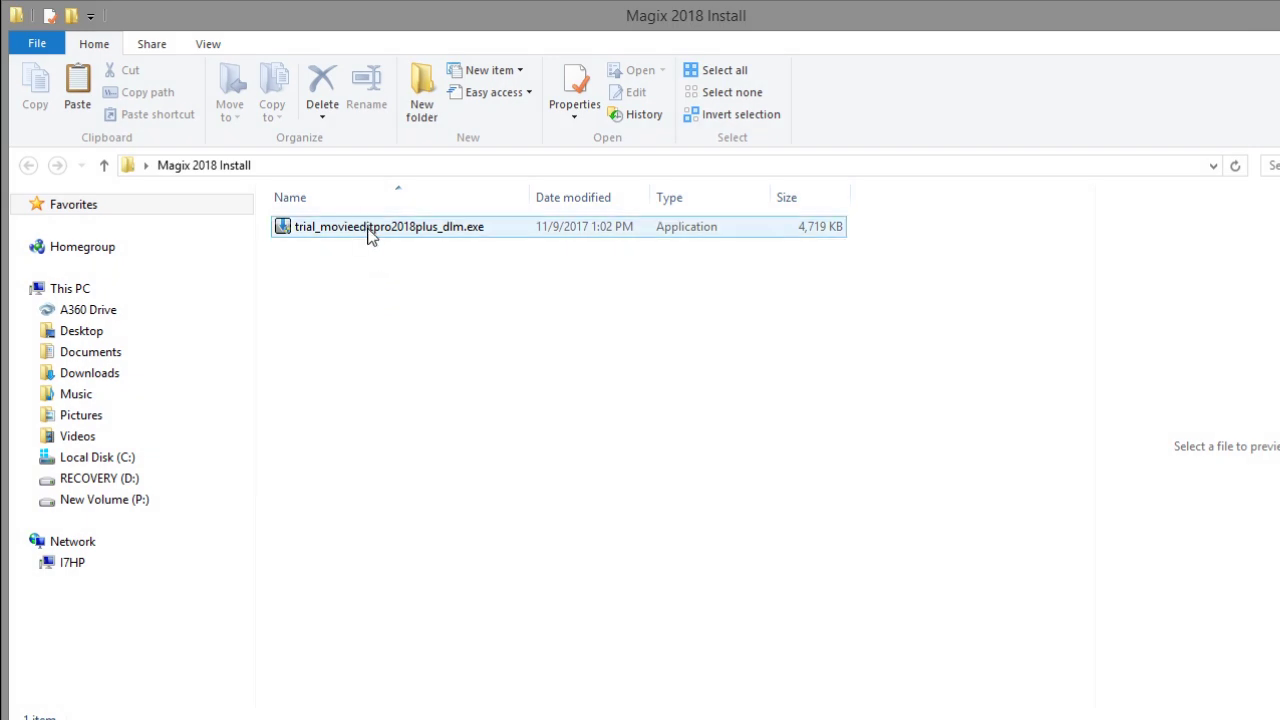
- Run the trial installer and download both the Movie Edit Pro Plus and Music Maker components
double_click(370, 231)
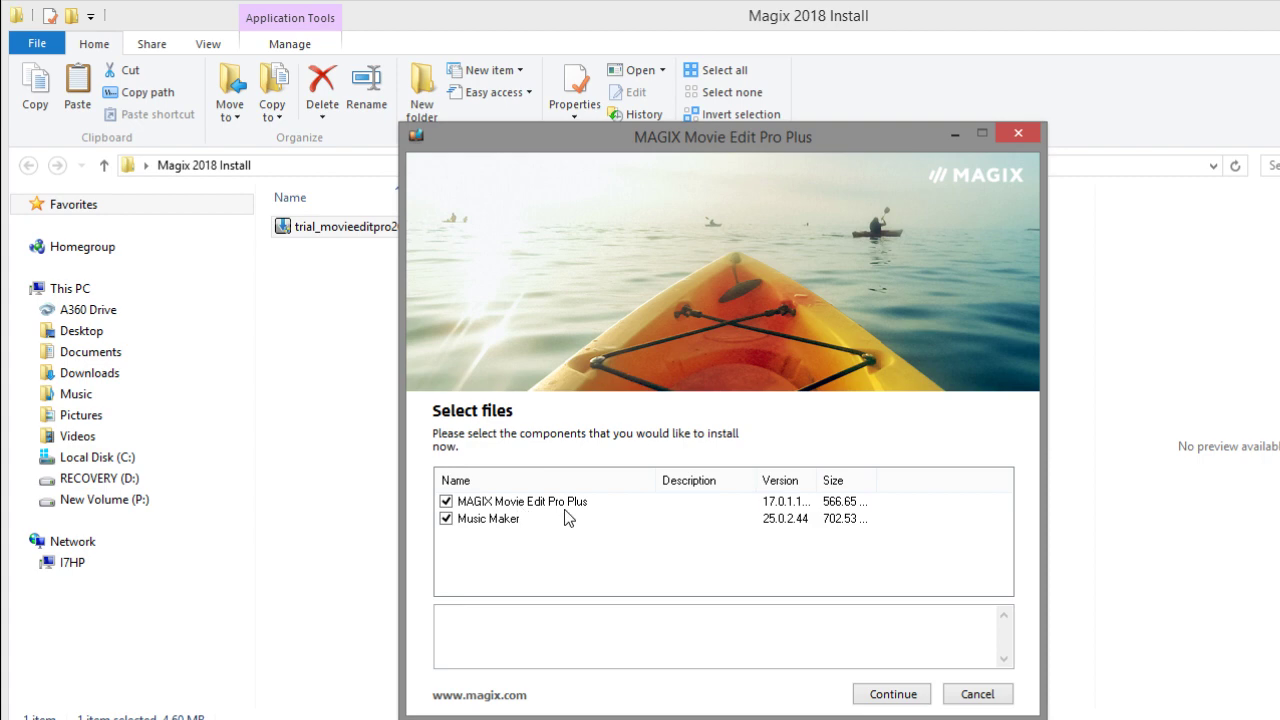
left_click(893, 694)
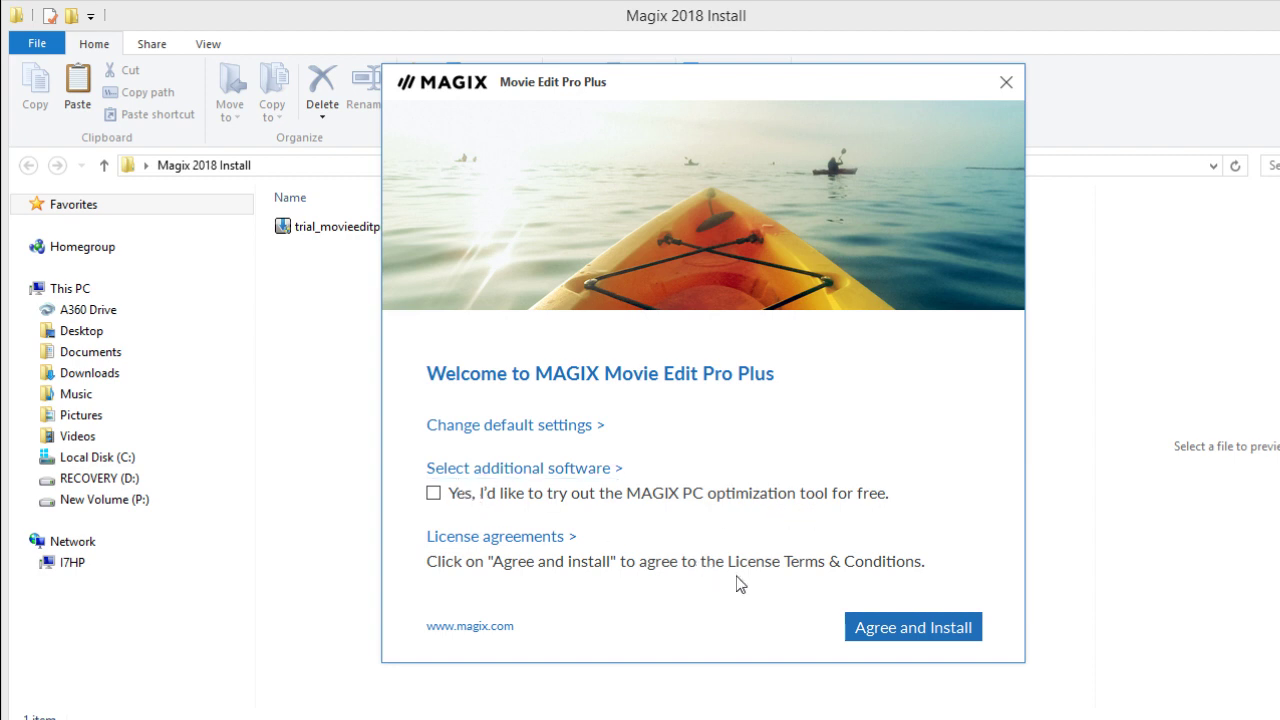
- Accept the licence terms and install Movie Edit Pro Plus through to completion
left_click(910, 634)
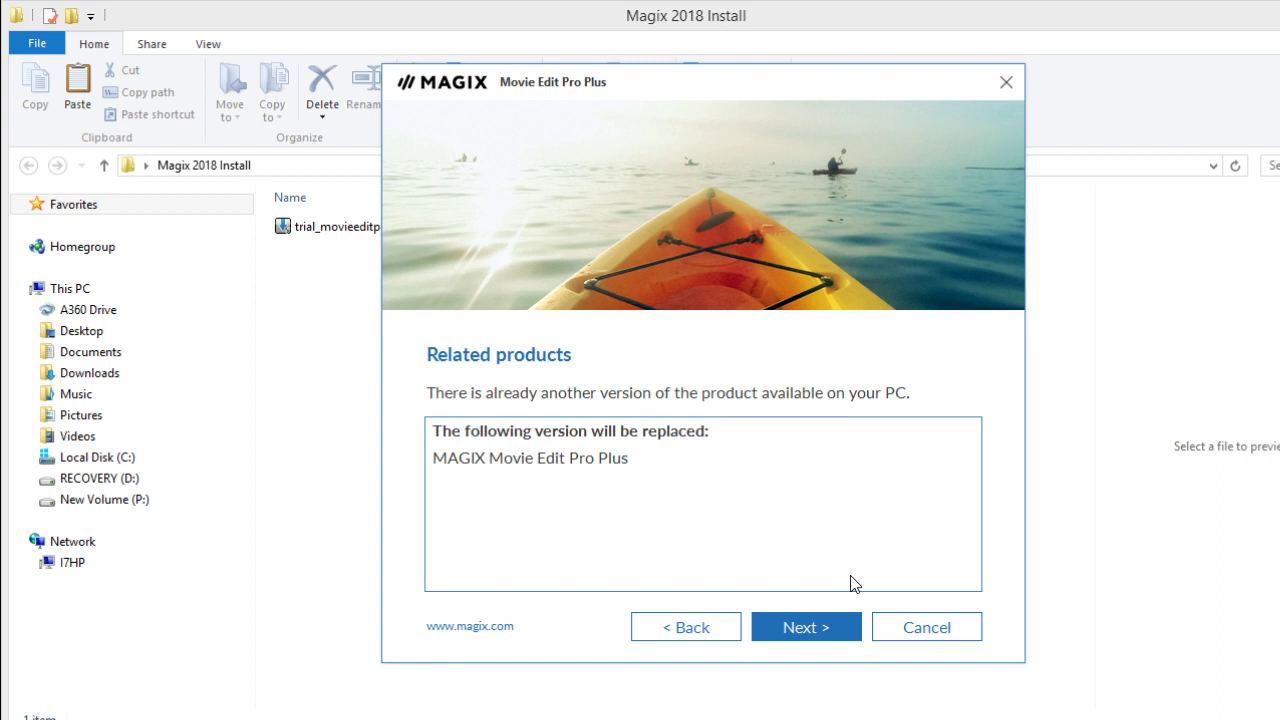
left_click(806, 628)
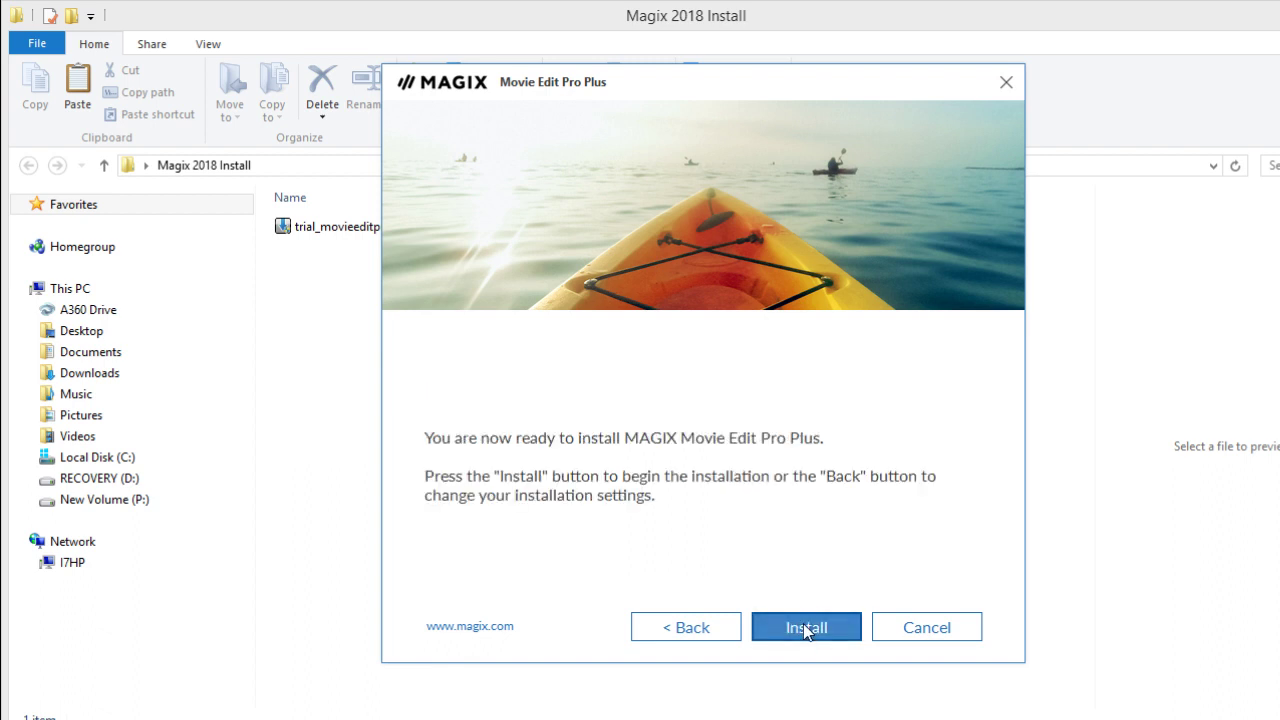
left_click(806, 628)
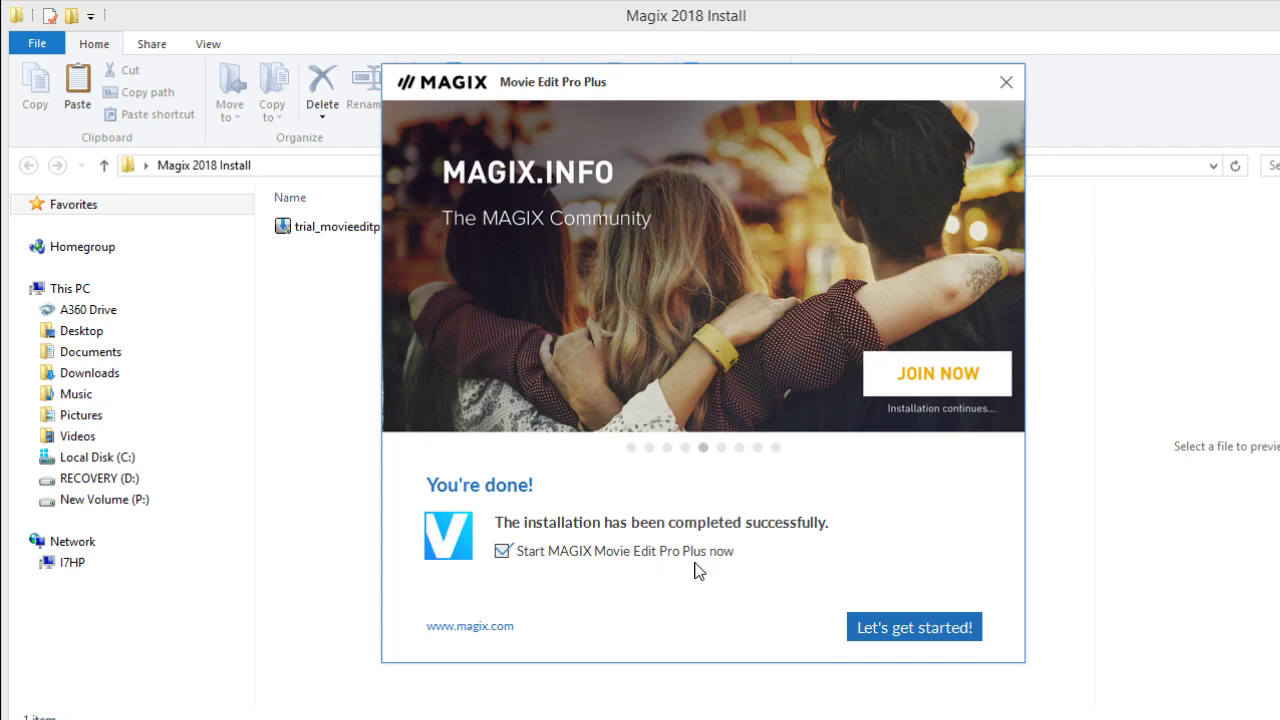
- Launch the program with English (United States) as the language and activate and register it online
left_click(912, 630)
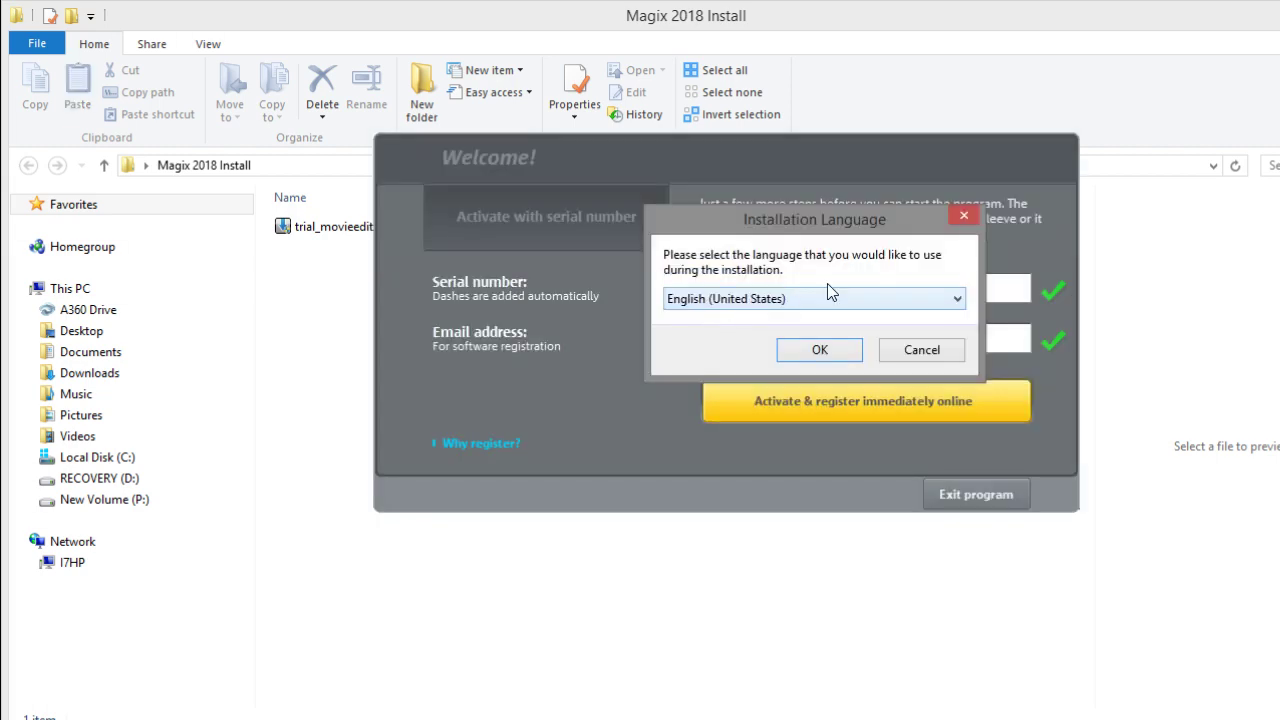
left_click(820, 351)
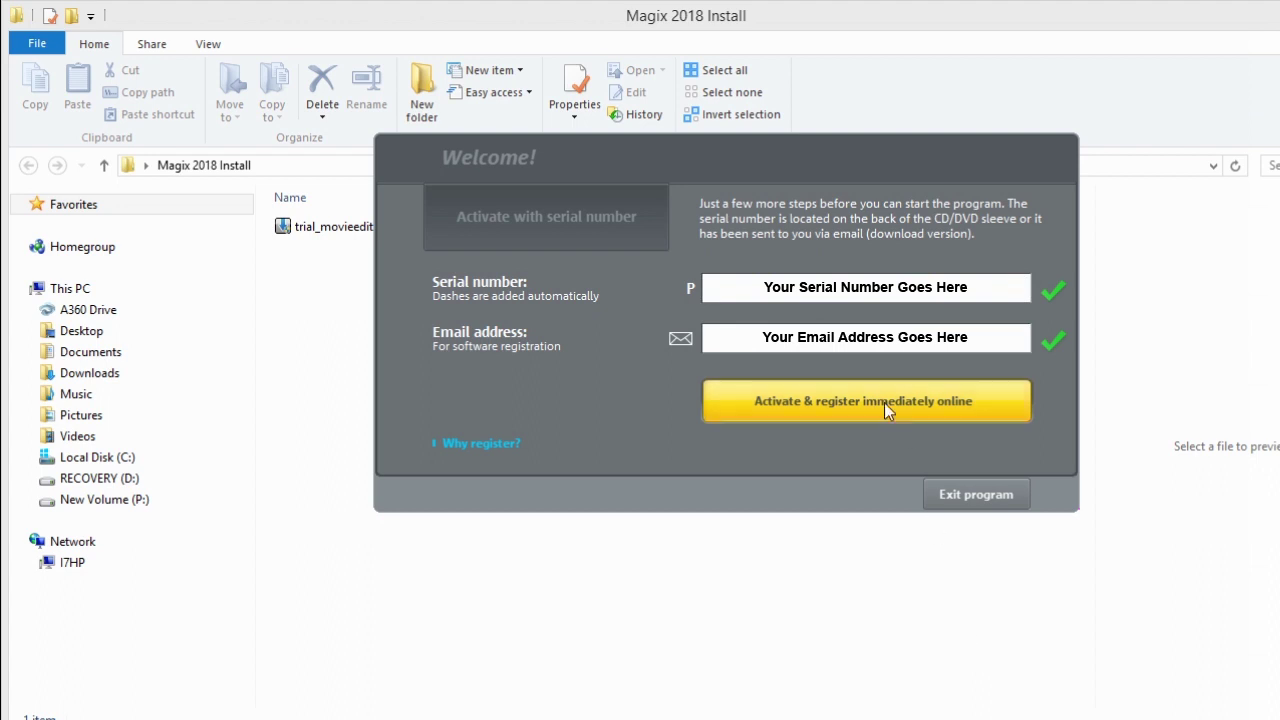
left_click(831, 402)
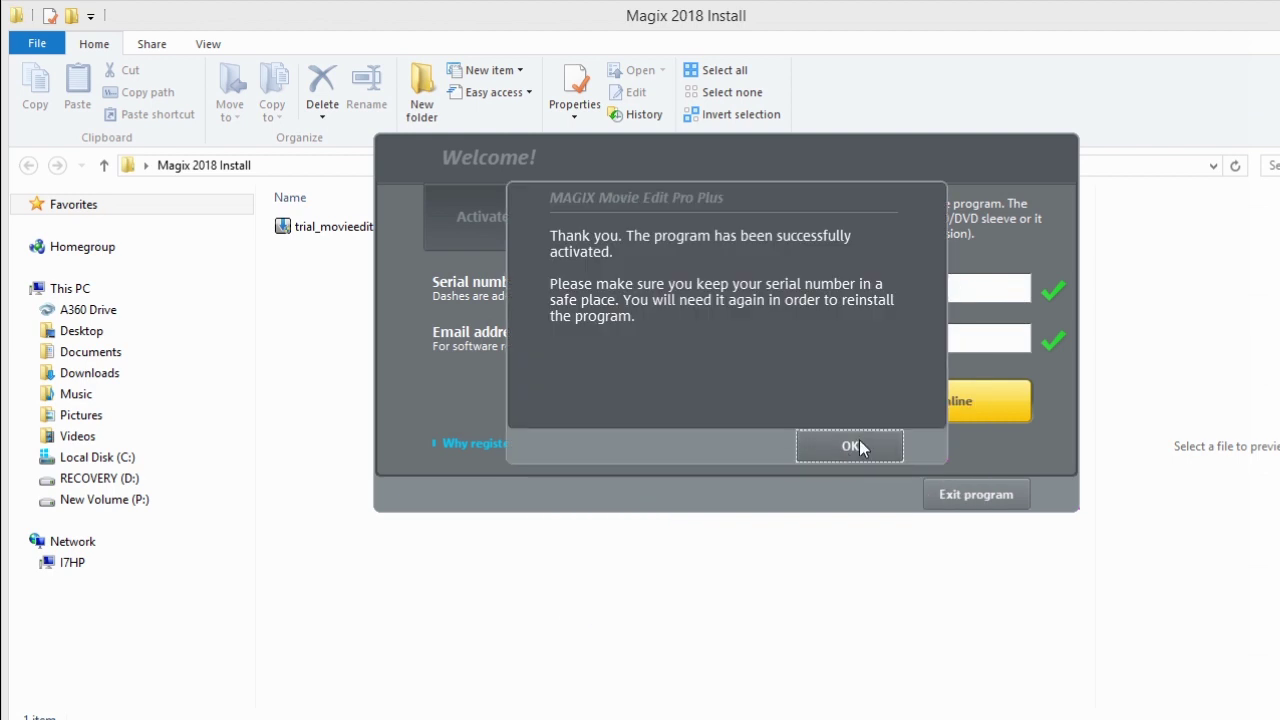
left_click(848, 450)
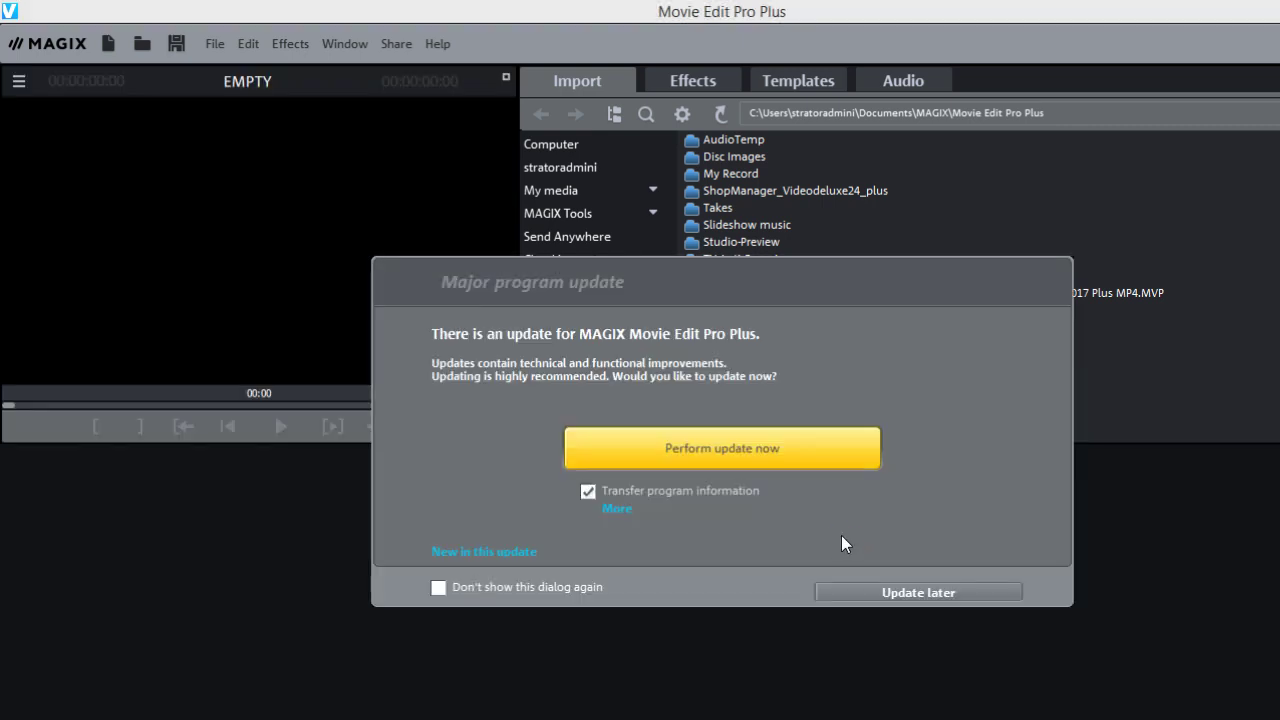
- Install the 37 MB major program update immediately so it reopens with project 2017-11-09
left_click(725, 452)
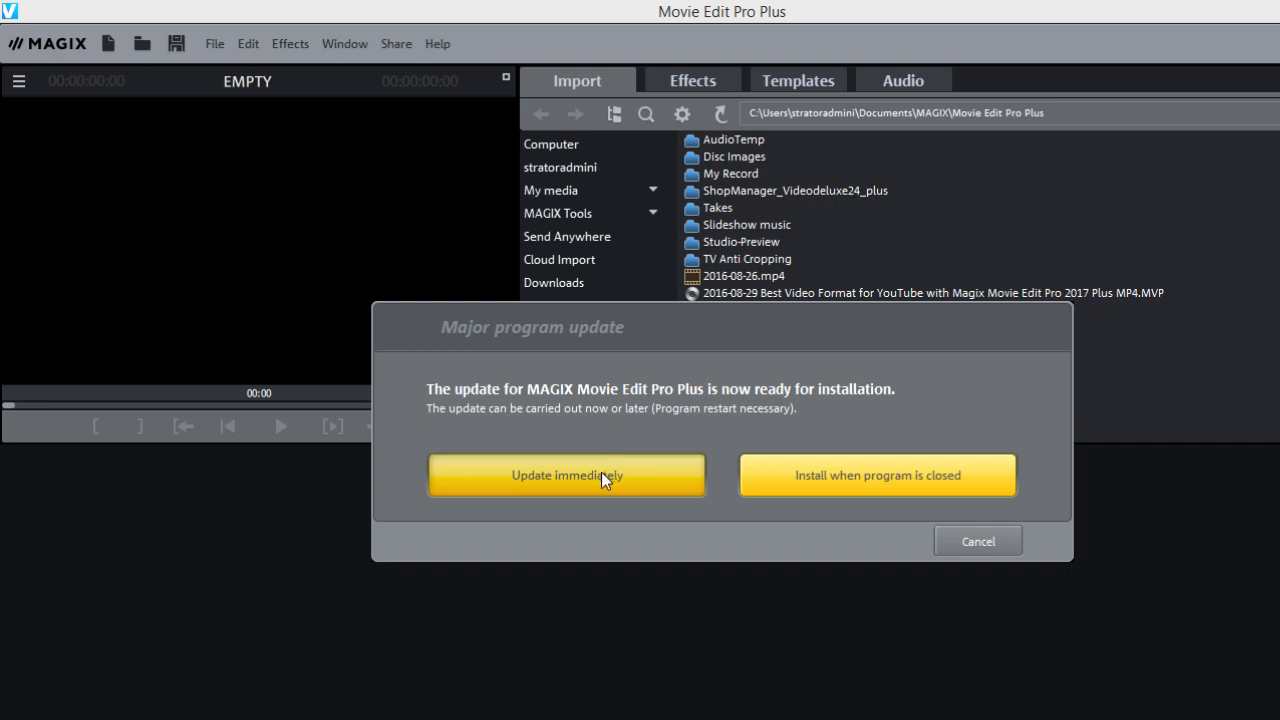
left_click(601, 473)
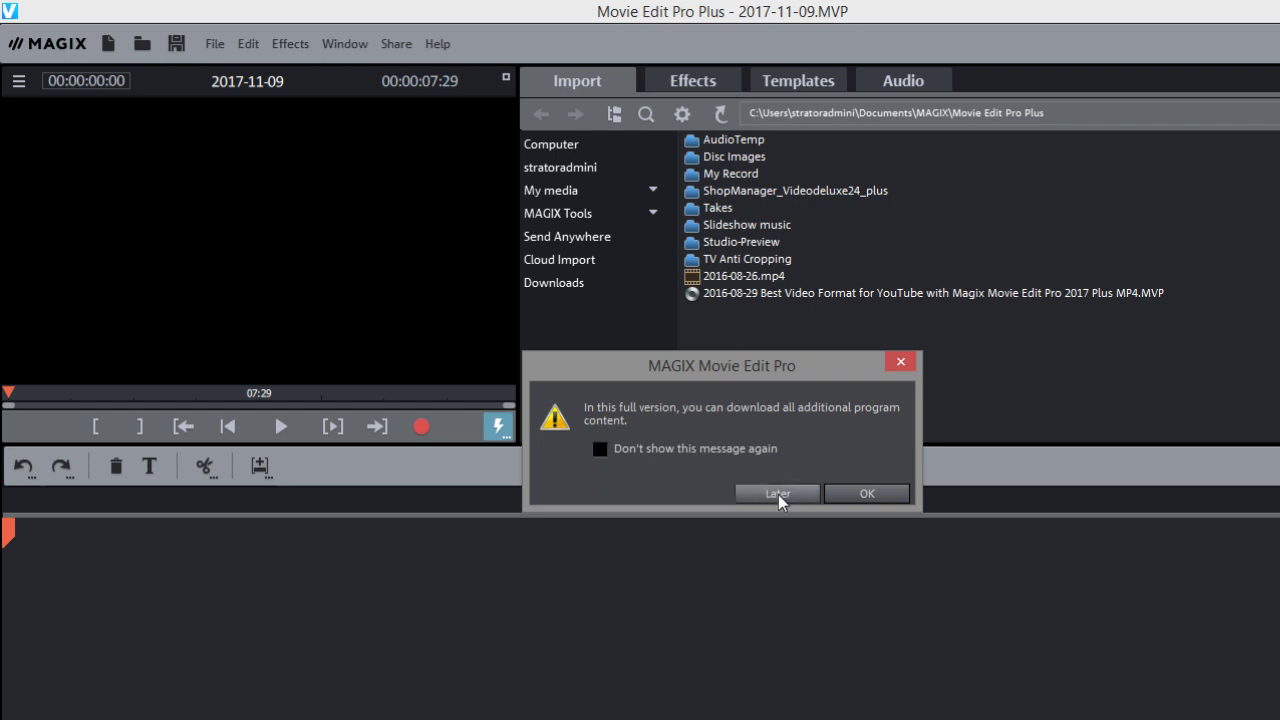
- Download all additional program content, such as templates, keeping the installation files in the MAGIX downloads folder
left_click(866, 492)
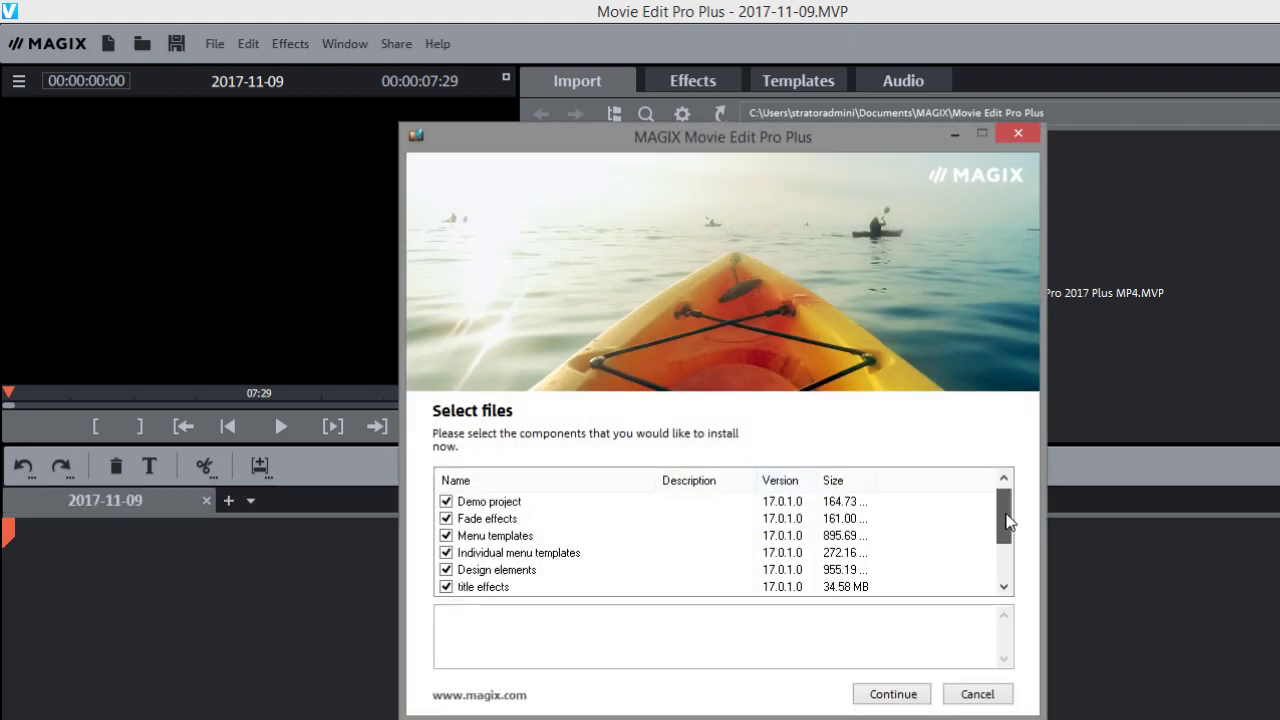
mouse_move(1004, 520)
left_mouse_down()
mouse_move(1007, 558)
mouse_move(1006, 508)
left_mouse_up()
left_click(889, 694)
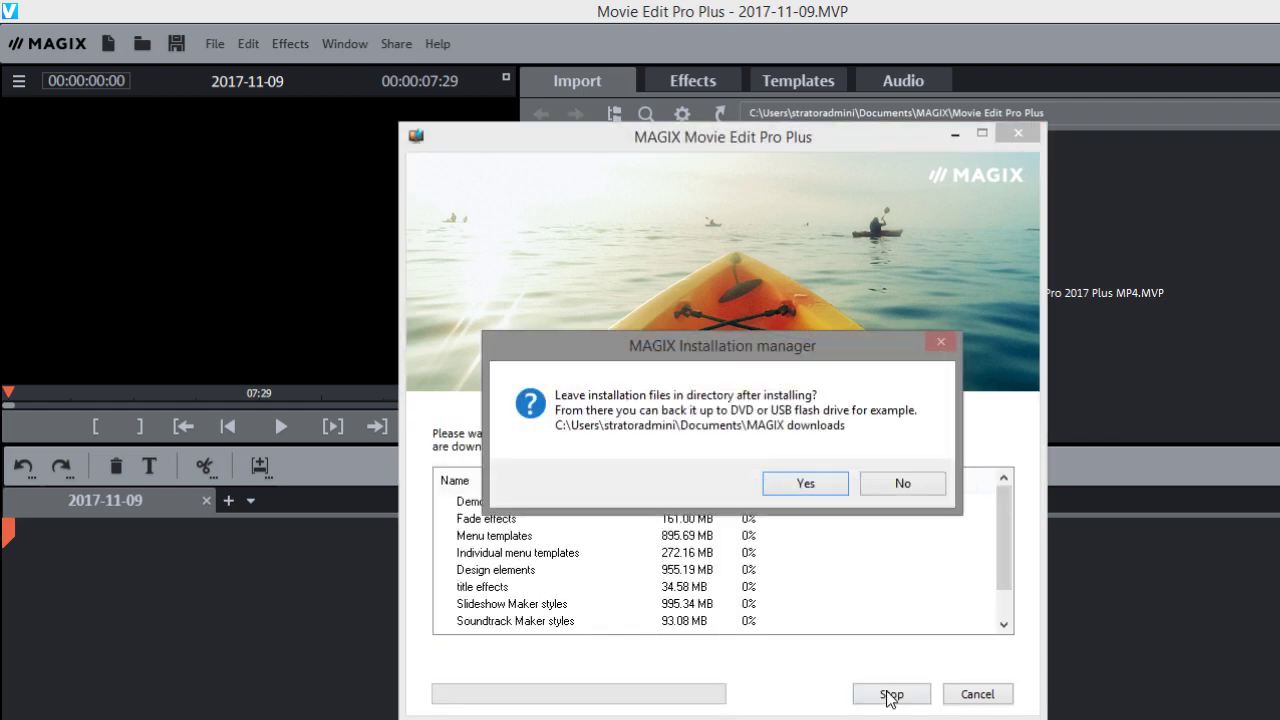
left_click(808, 488)
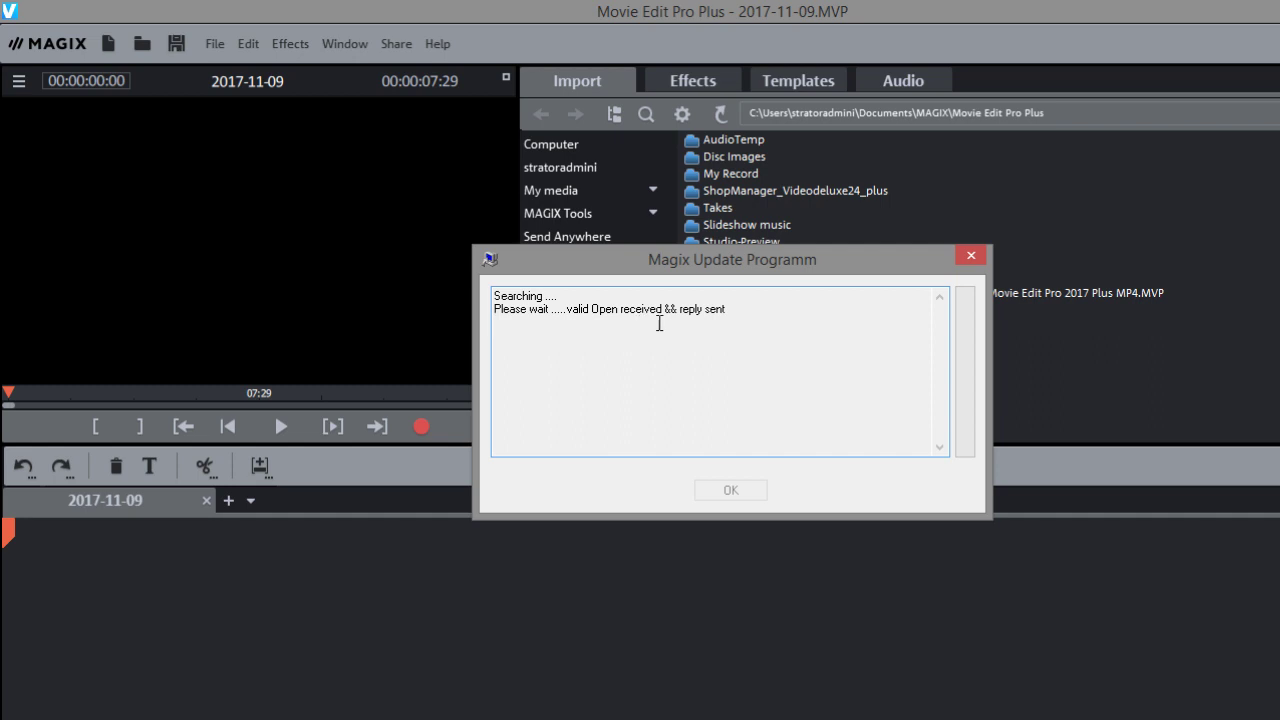
- Close the updater and start downloading the free extra content via Help > Install extra content
left_click(970, 256)
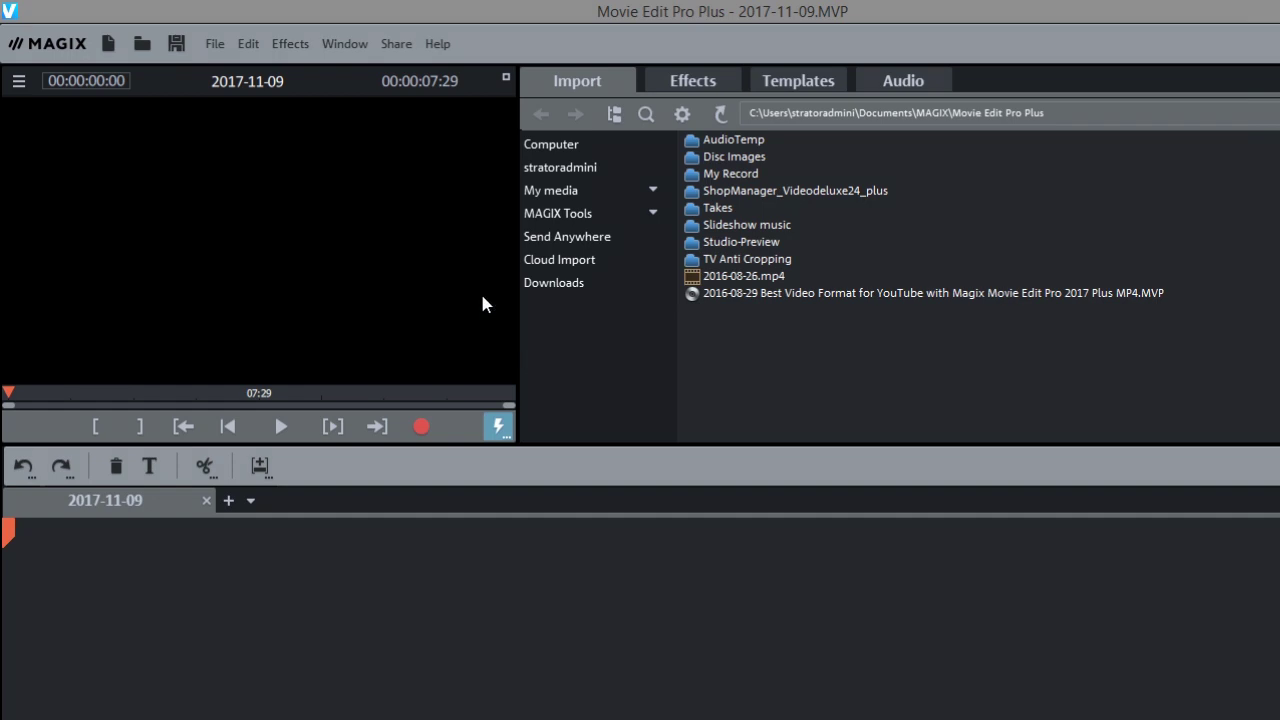
left_click(436, 44)
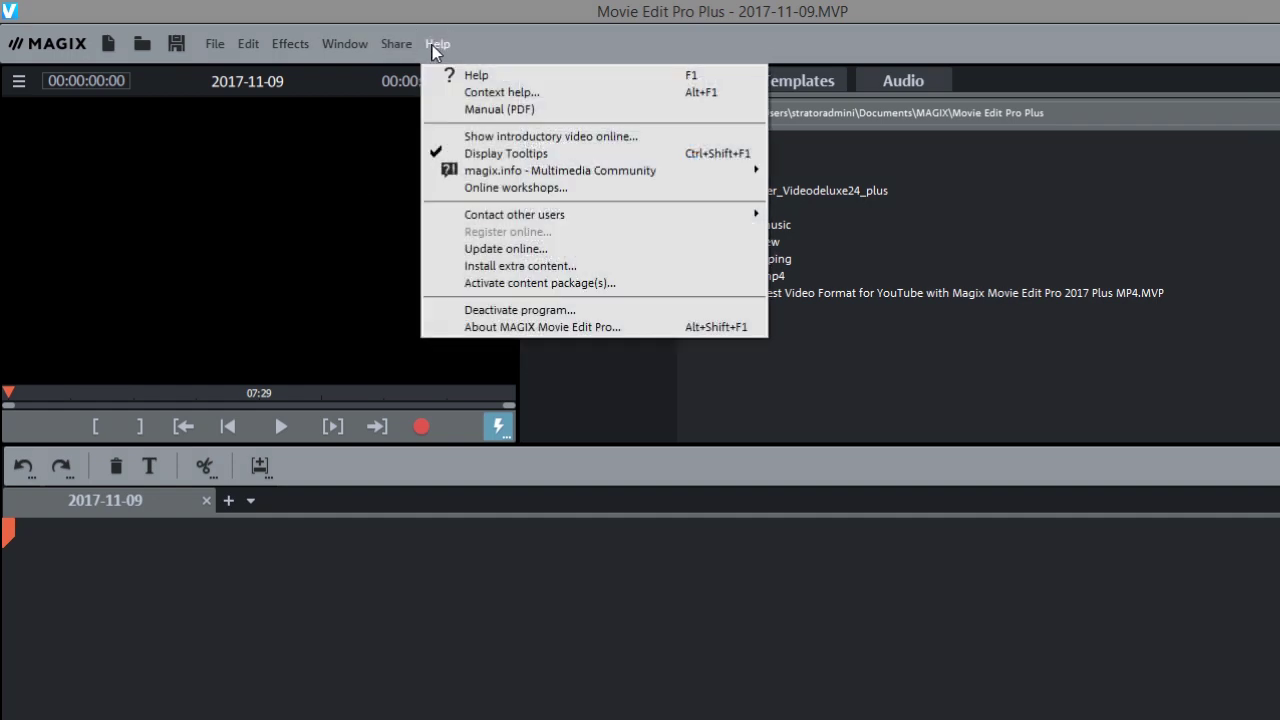
left_click(517, 264)
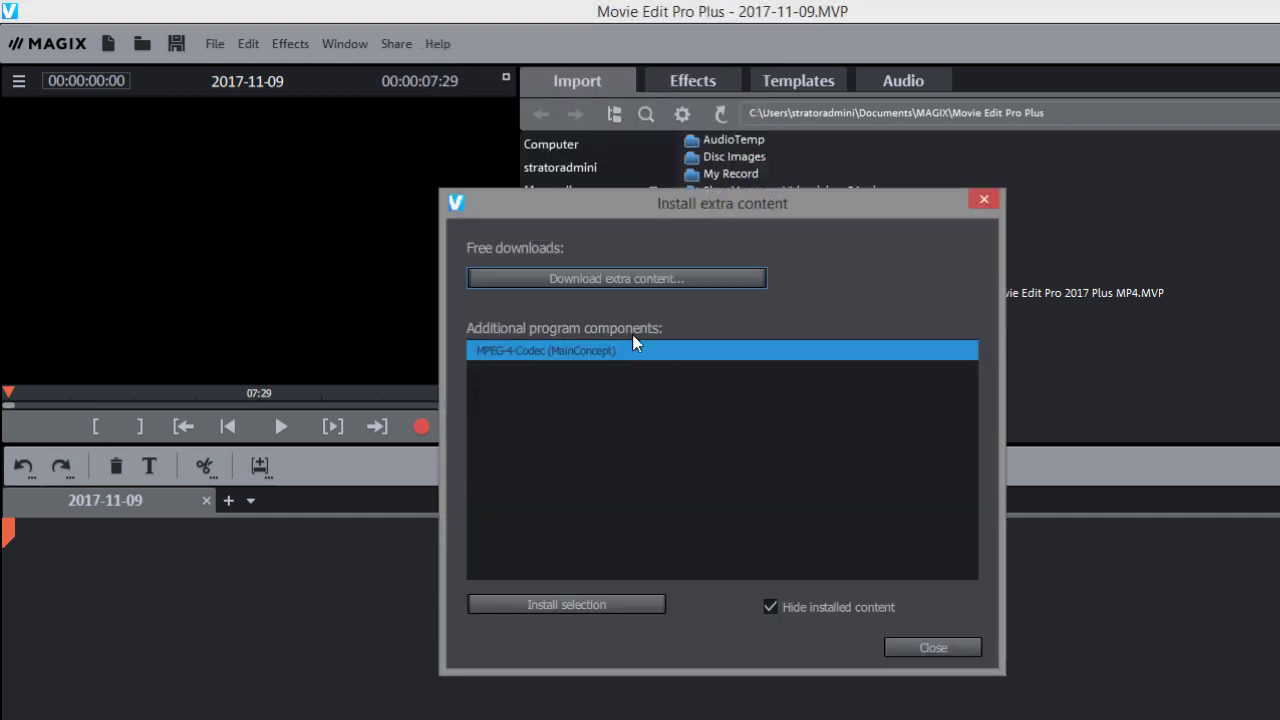
left_click(627, 274)
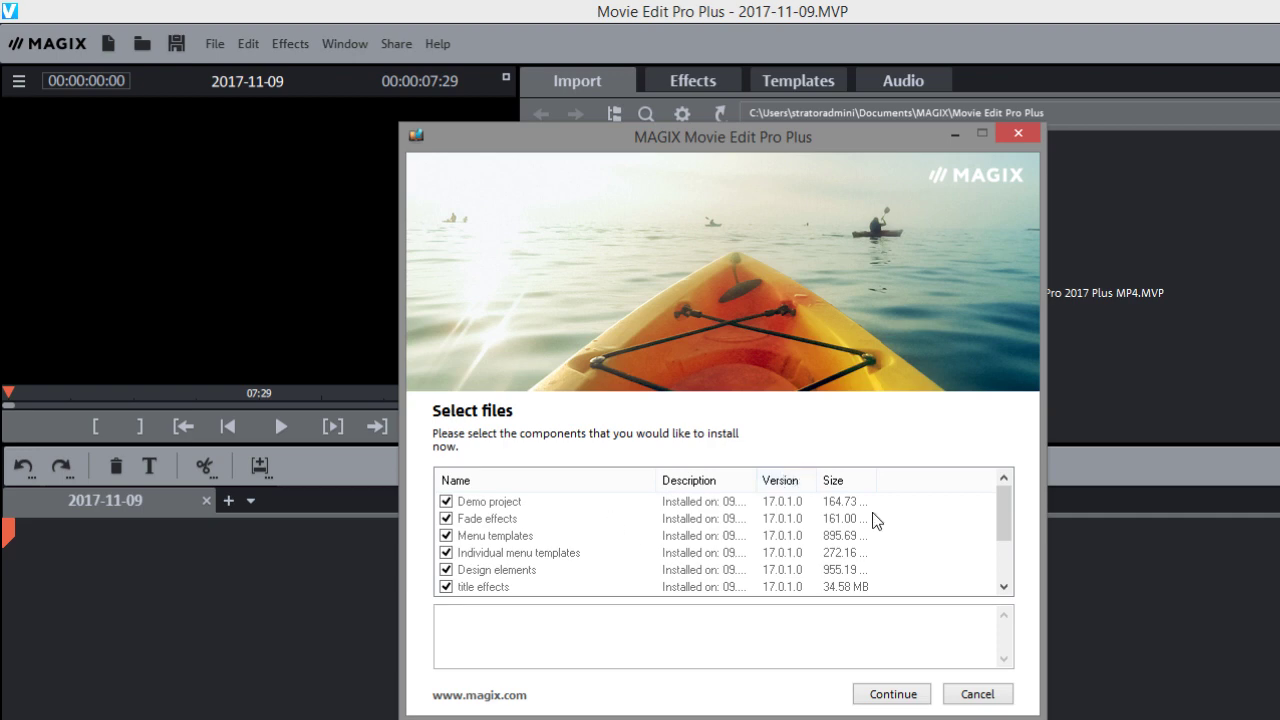
left_click(887, 697)
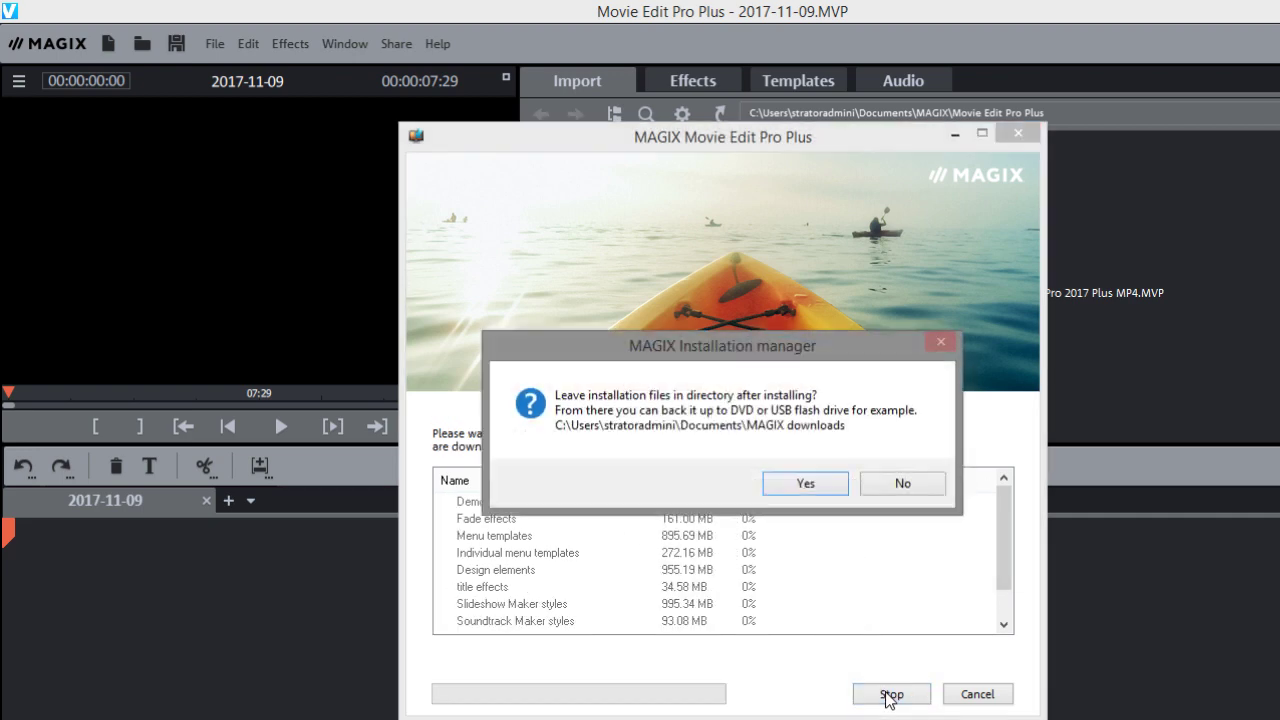
- Keep the extra content installation files, then close the Install extra content dialog
left_click(803, 484)
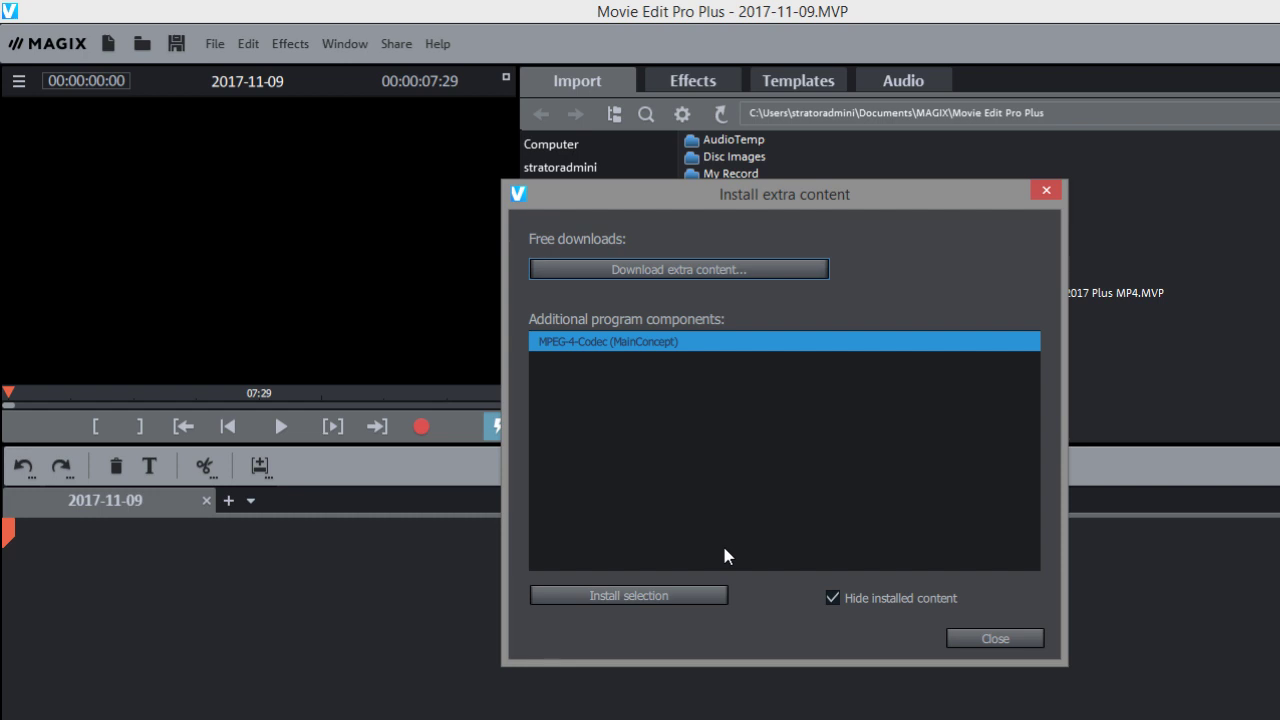
left_click(988, 640)
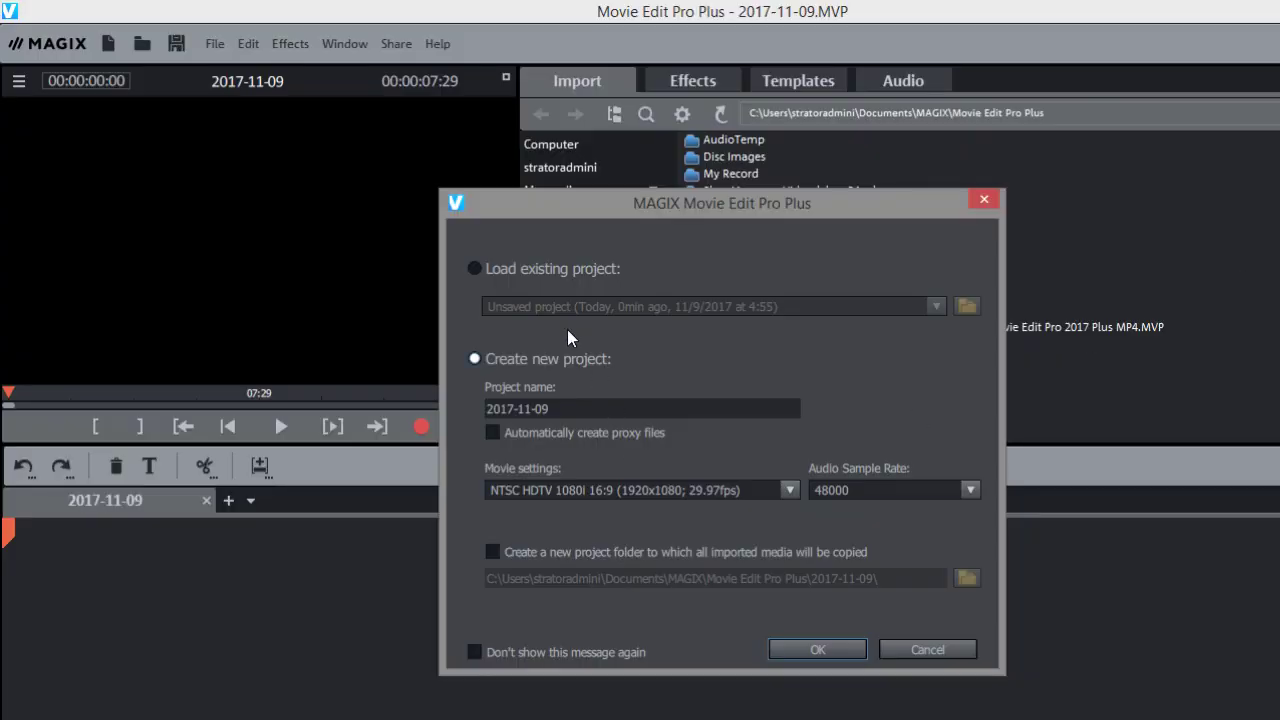
- Create blank project 2017-11-09 with a new folder that receives copies of imported media
left_click(781, 547)
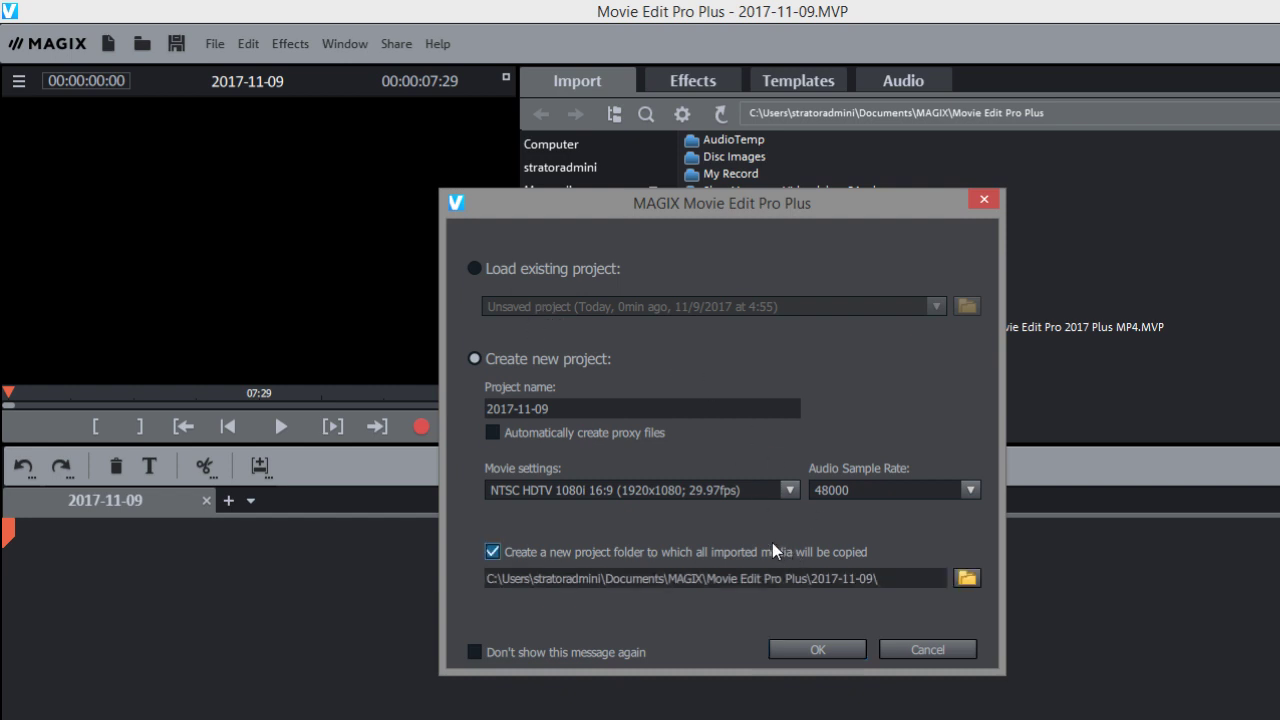
left_click(814, 650)
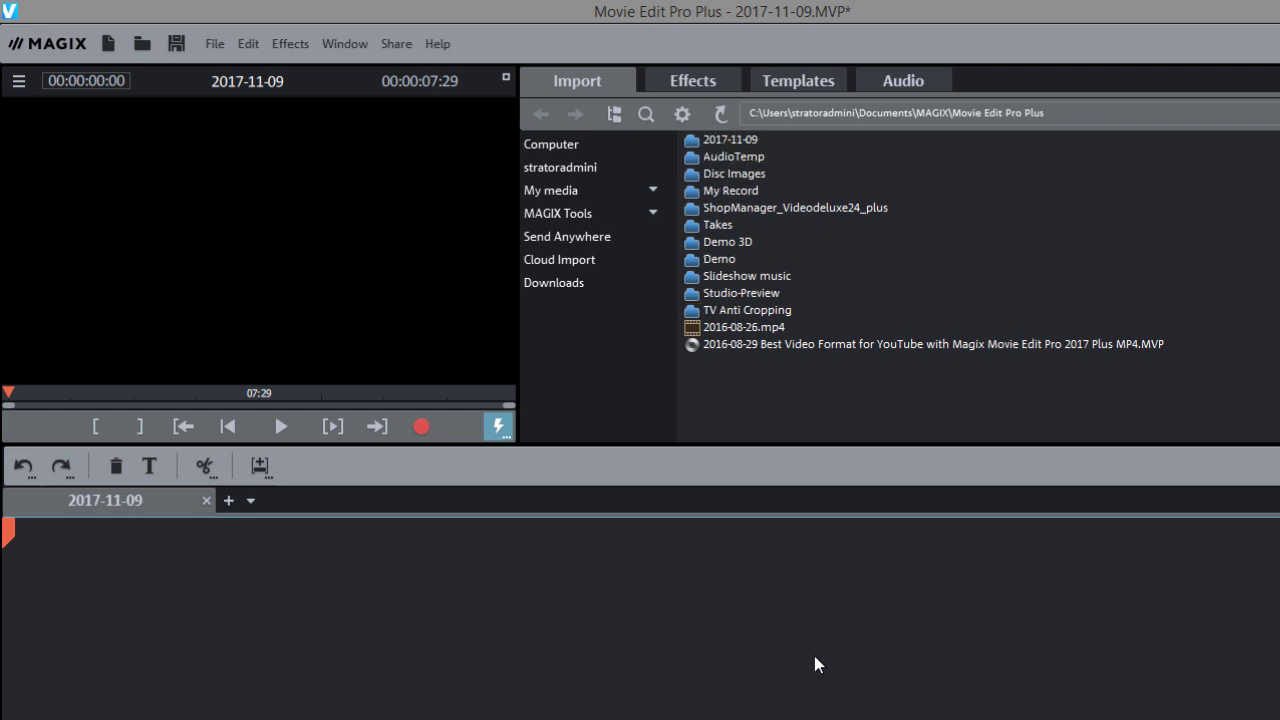